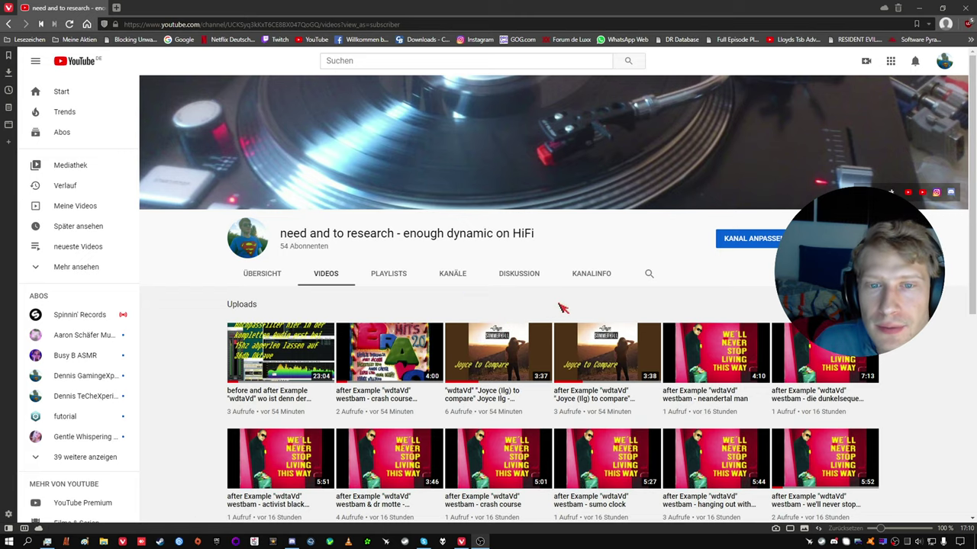
Show the desktop and open the Sound Blaster control panel from the Creative program folder, placing its window on the desktop.
key(super+d)
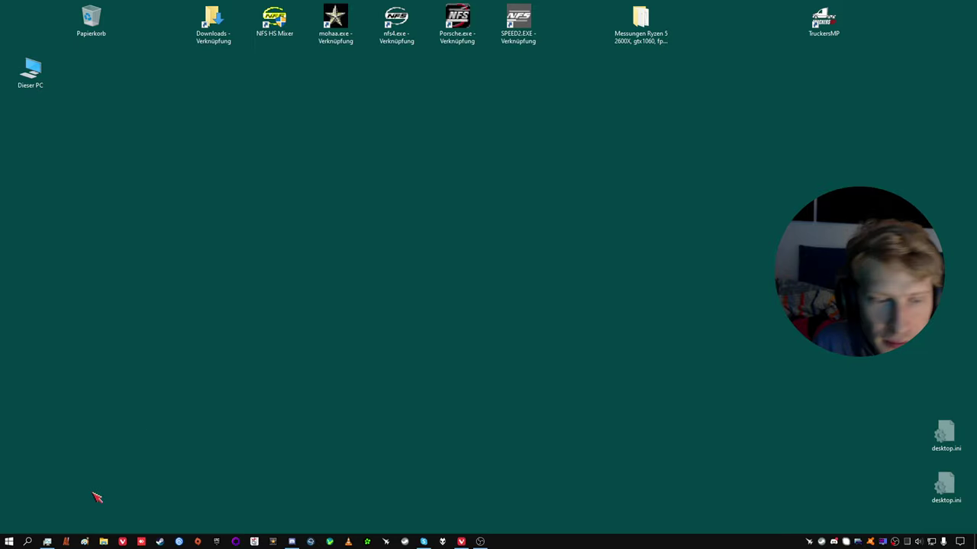
click(9, 542)
scroll(87, 419, down, 3)
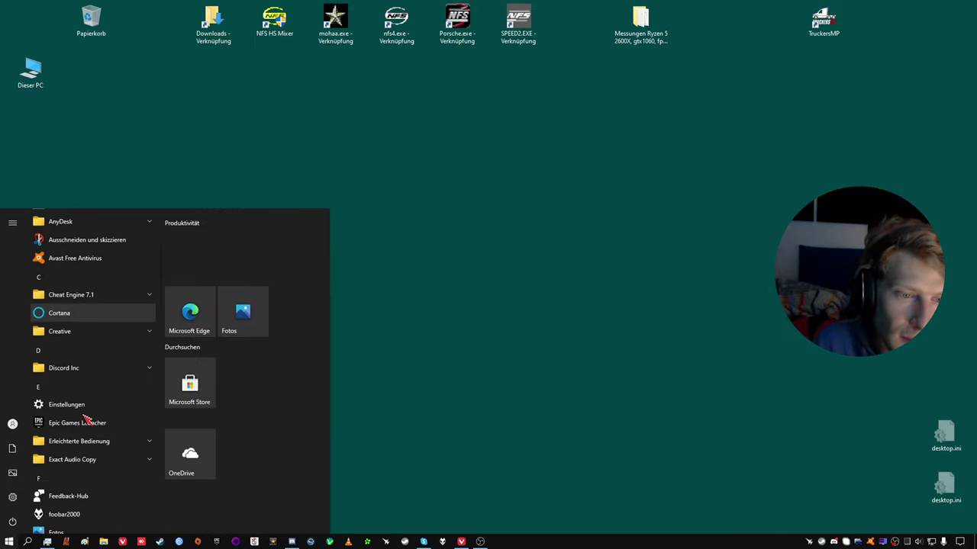
click(105, 335)
click(108, 423)
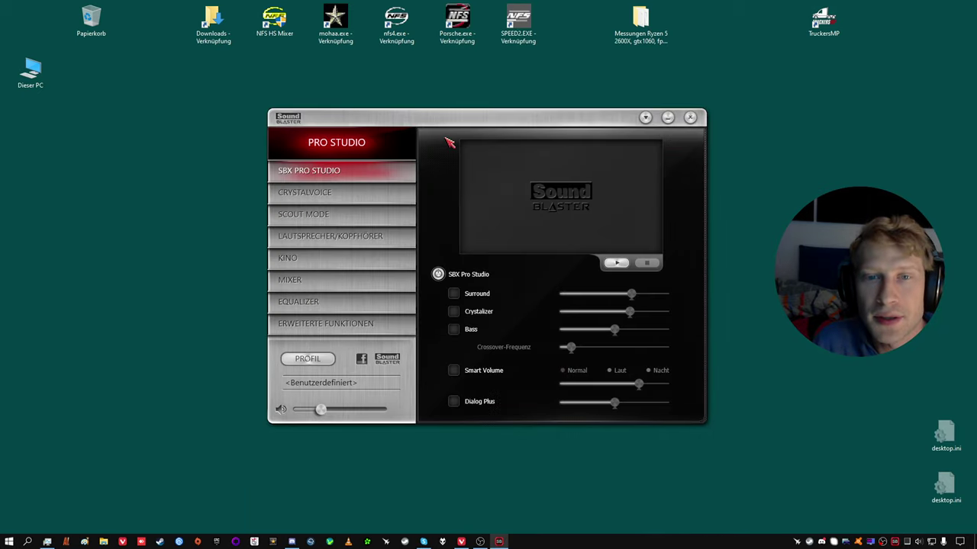
drag(473, 116, 419, 106)
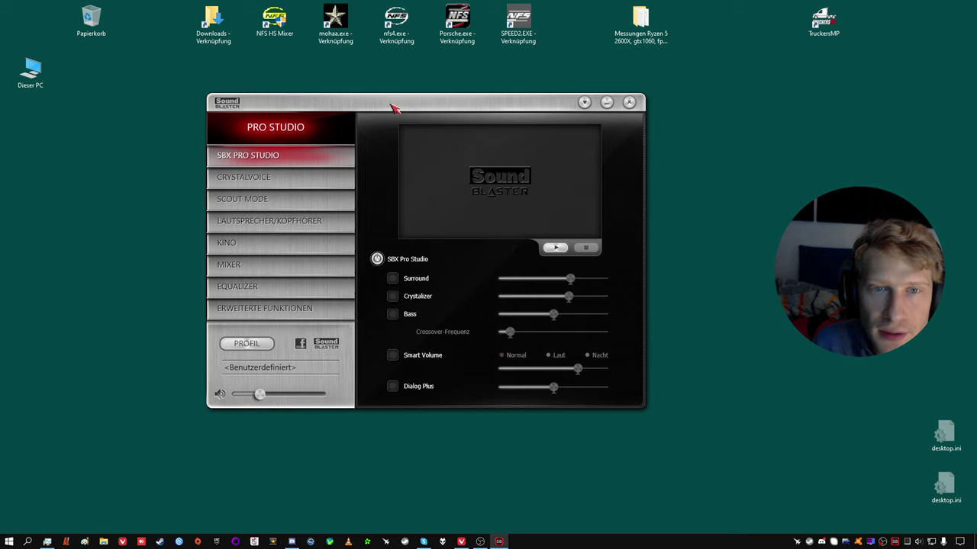
Open Device Manager from this PC's system properties and check the driver version of the Sound Blaster Audio Controller.
right_click(26, 63)
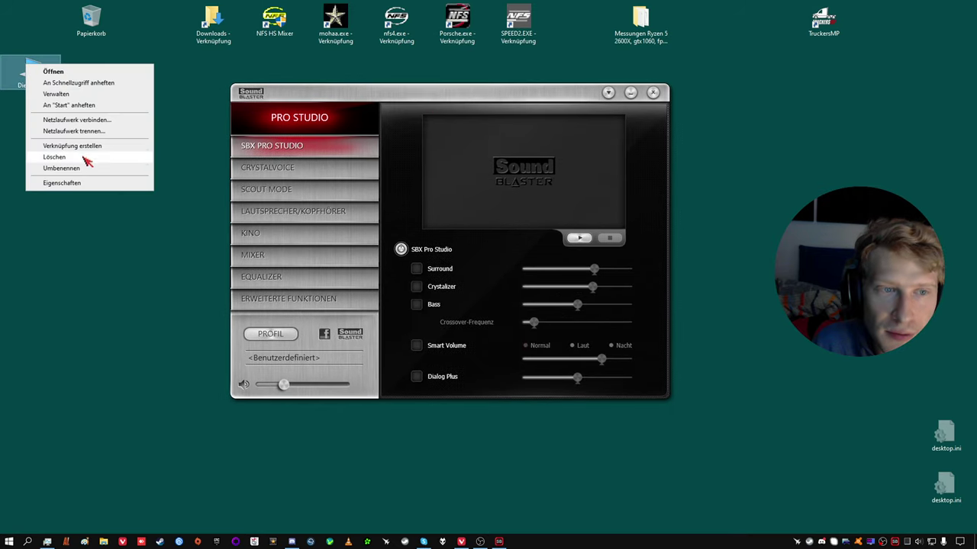
click(85, 184)
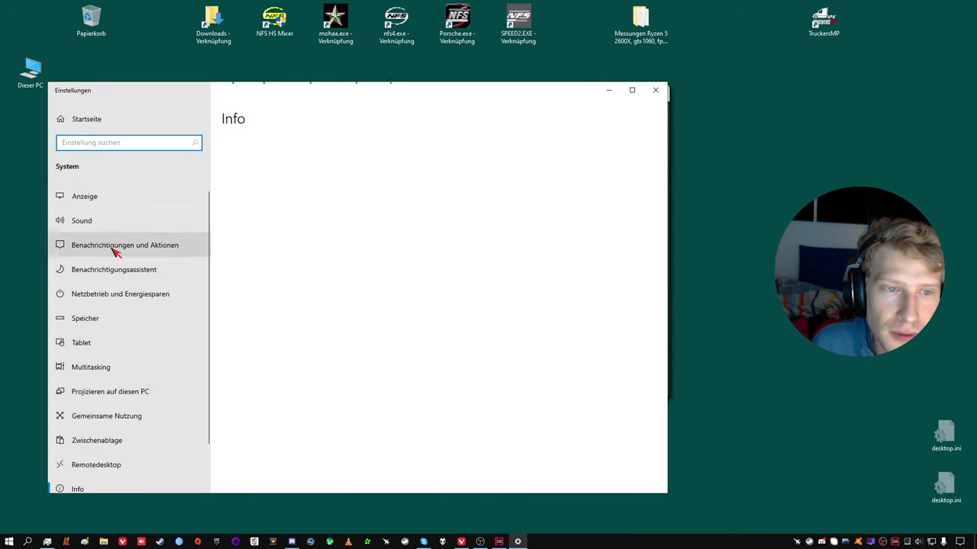
click(559, 173)
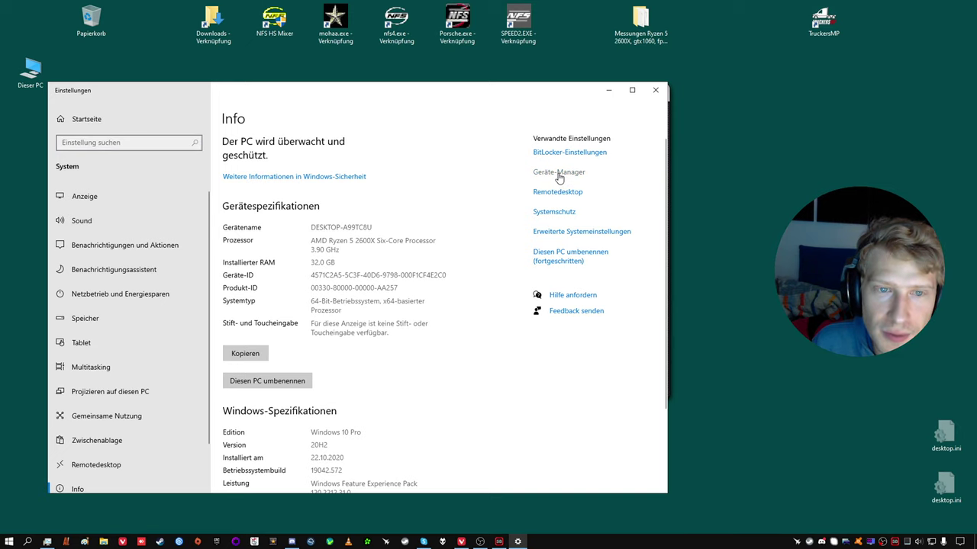
click(654, 90)
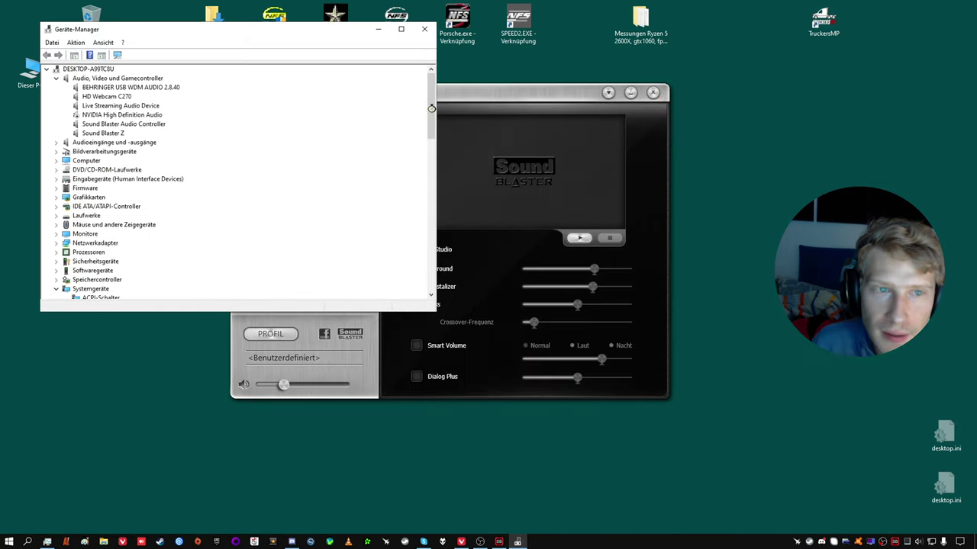
double_click(114, 124)
click(181, 77)
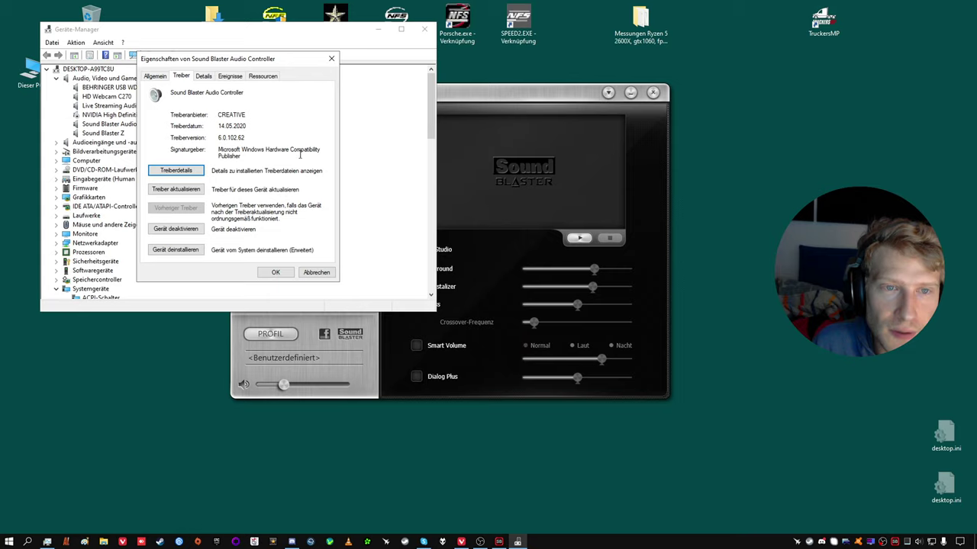
mouse_move(256, 135)
mouse_down()
mouse_move(218, 136)
mouse_move(238, 130)
mouse_move(250, 139)
mouse_up()
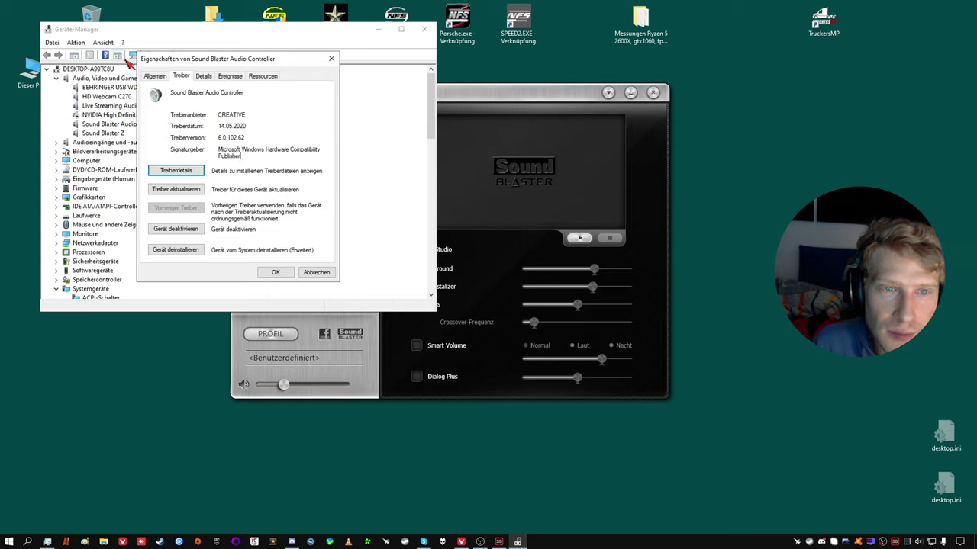
click(154, 76)
click(316, 272)
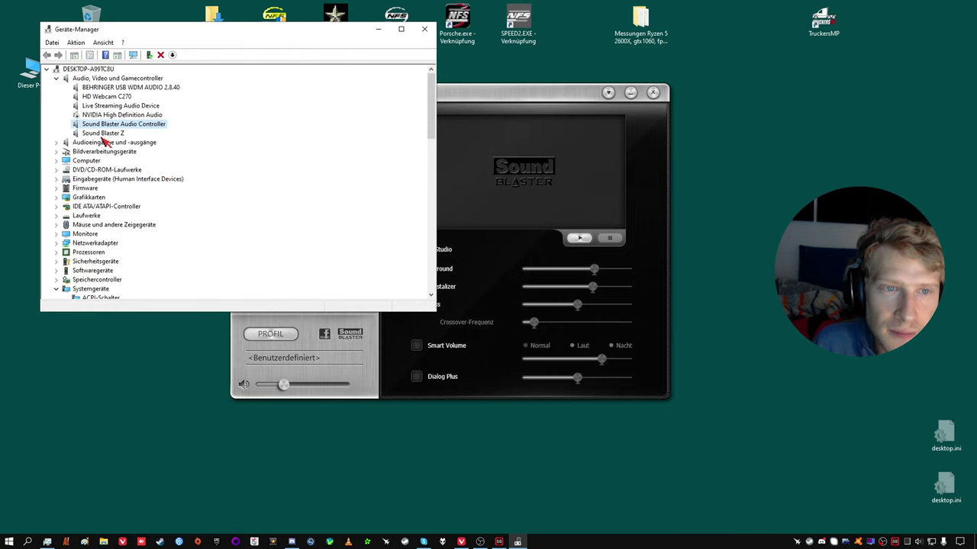
Check the driver version in the Sound Blaster Z device properties and close Device Manager.
click(107, 135)
double_click(106, 134)
click(180, 76)
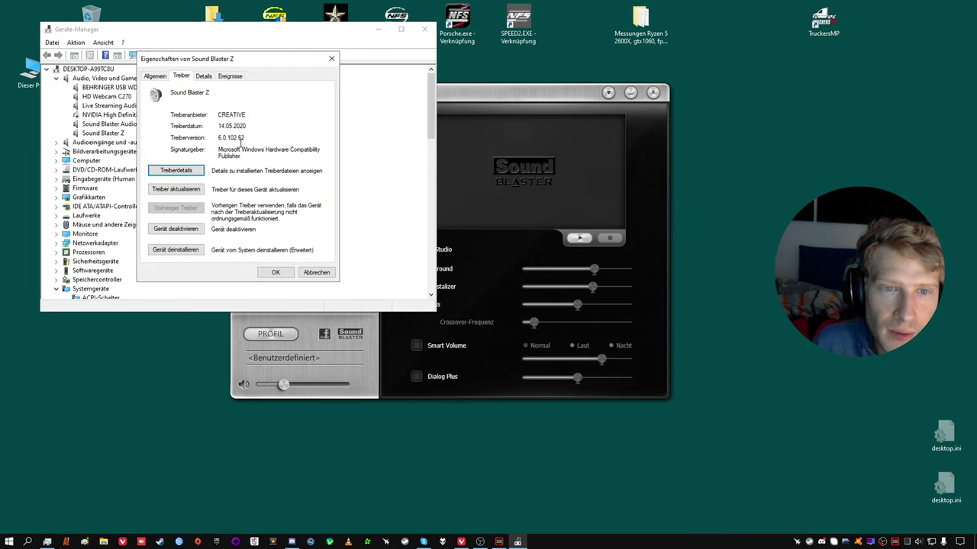
drag(241, 137, 210, 136)
click(317, 272)
click(426, 30)
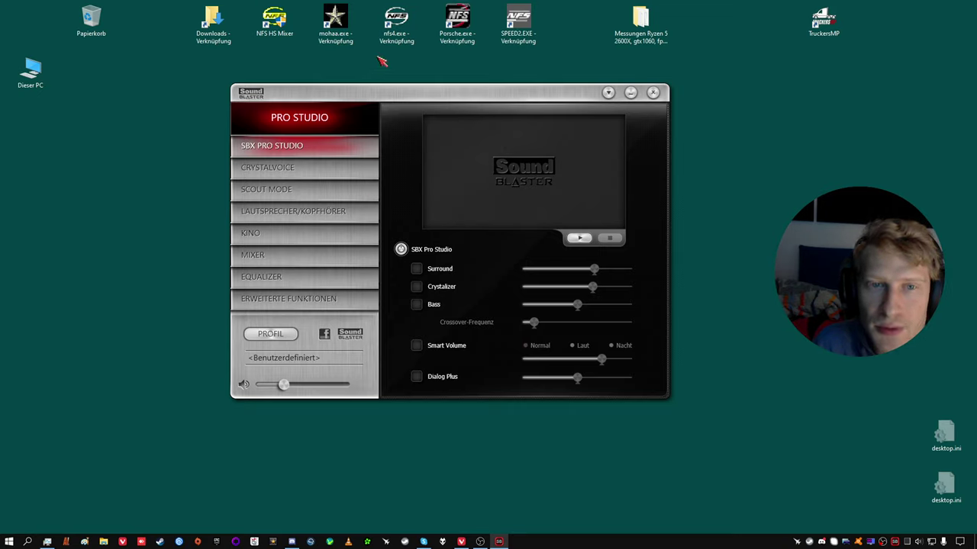
Try the Surround, Crystalizer and Bass effects in SBX Pro Studio and switch SBX Pro Studio back off.
click(417, 269)
click(417, 287)
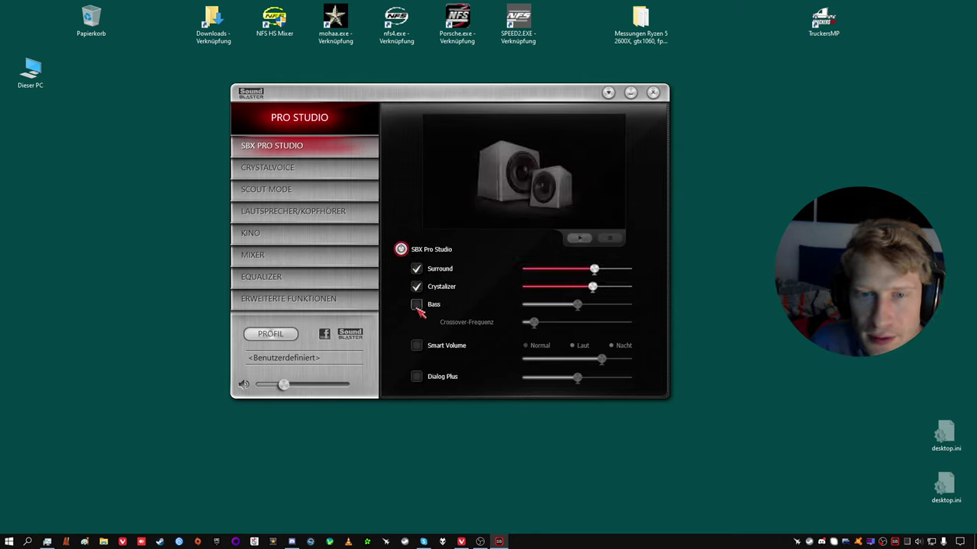
click(417, 306)
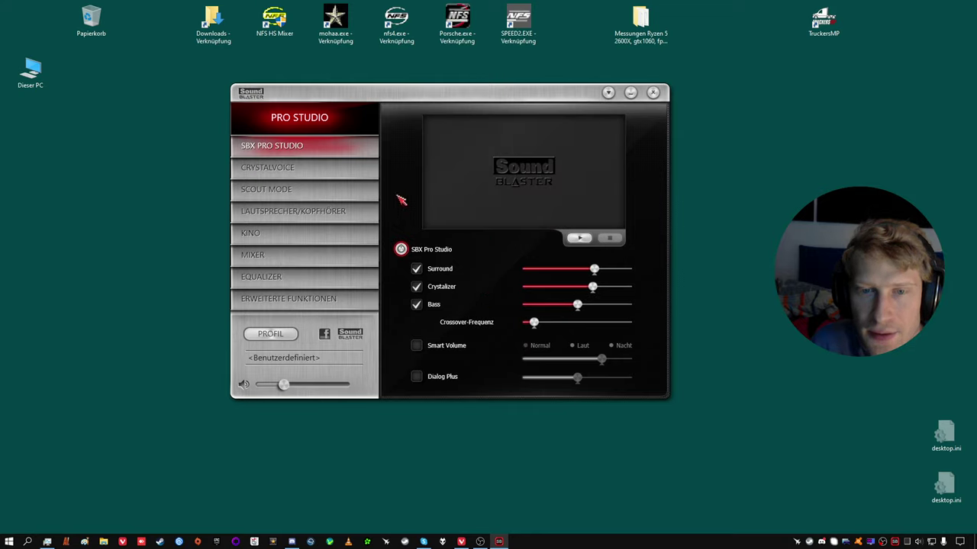
click(401, 250)
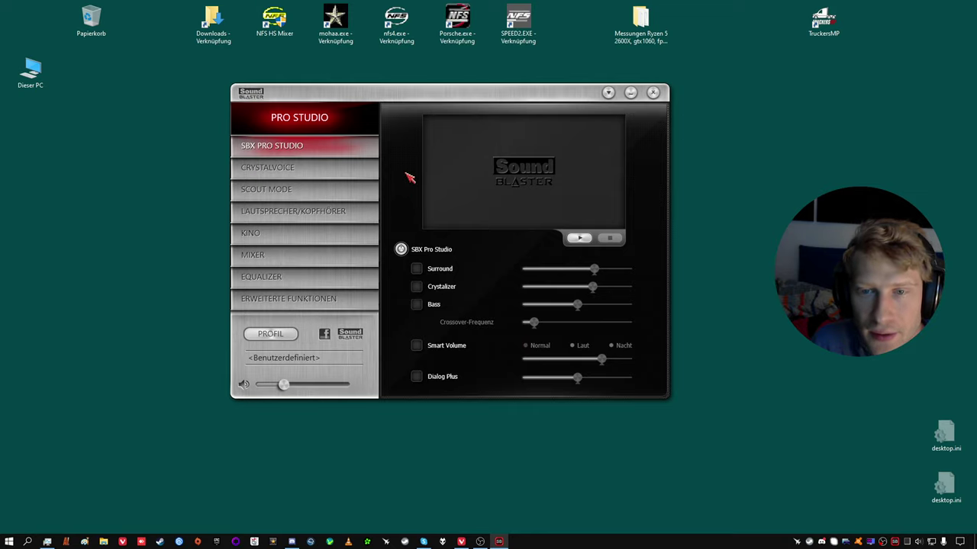
mouse_move(407, 96)
mouse_down()
mouse_move(421, 141)
mouse_move(397, 111)
mouse_move(405, 103)
mouse_move(405, 113)
mouse_up()
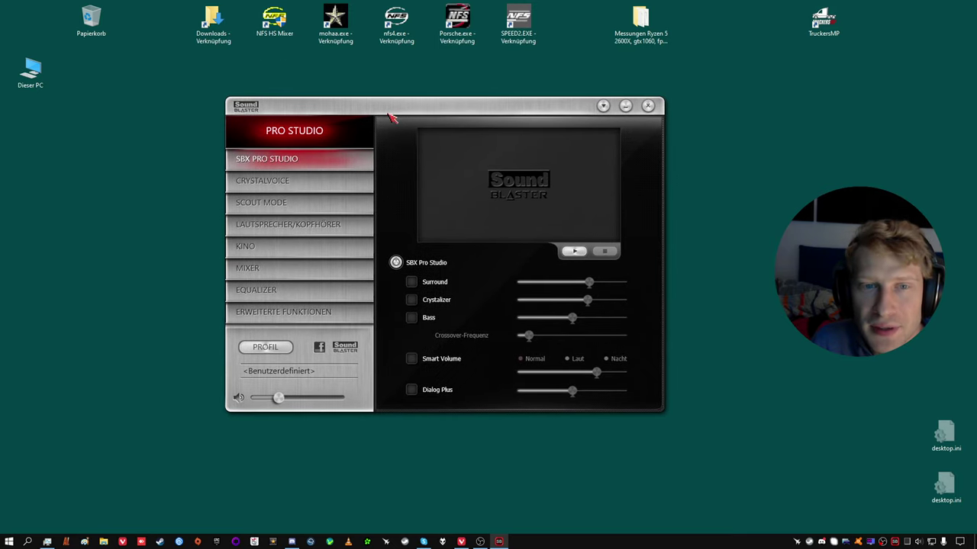
Review the Smart Volume option in SBX Pro Studio and the CrystalVoice and Scout Mode settings.
mouse_move(416, 282)
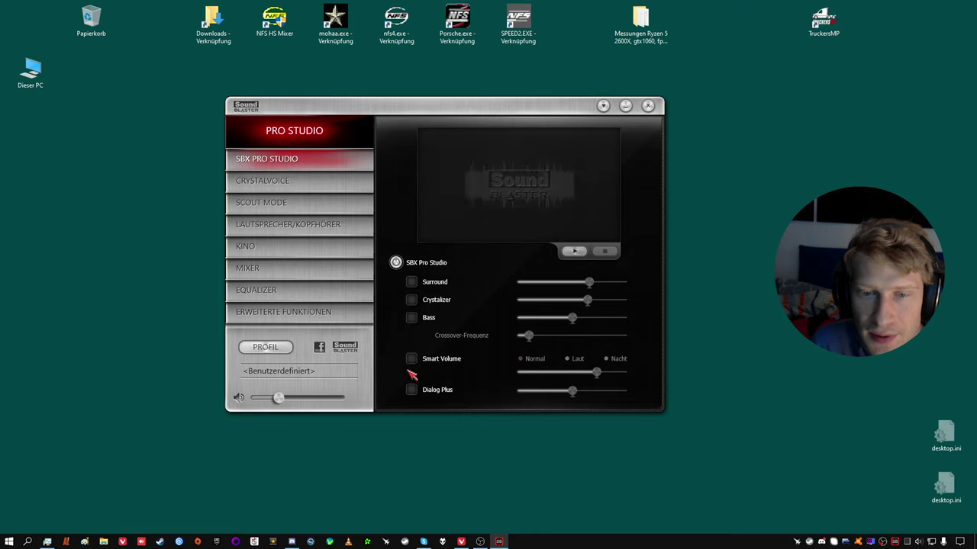
mouse_move(428, 366)
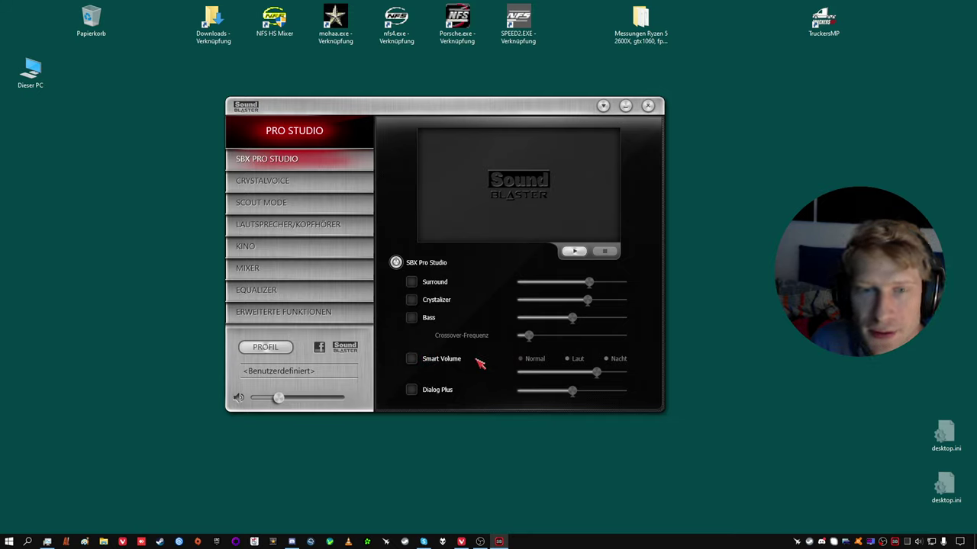
click(298, 187)
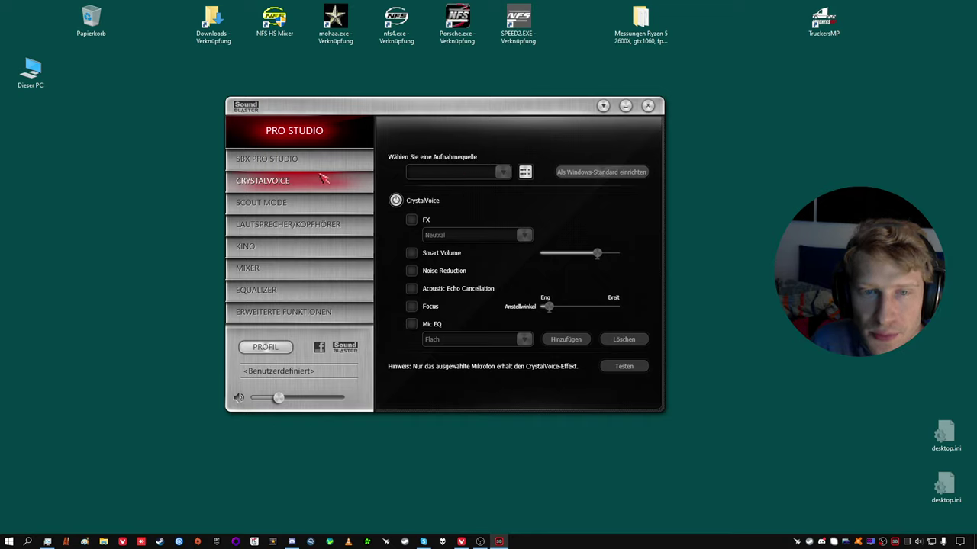
click(316, 212)
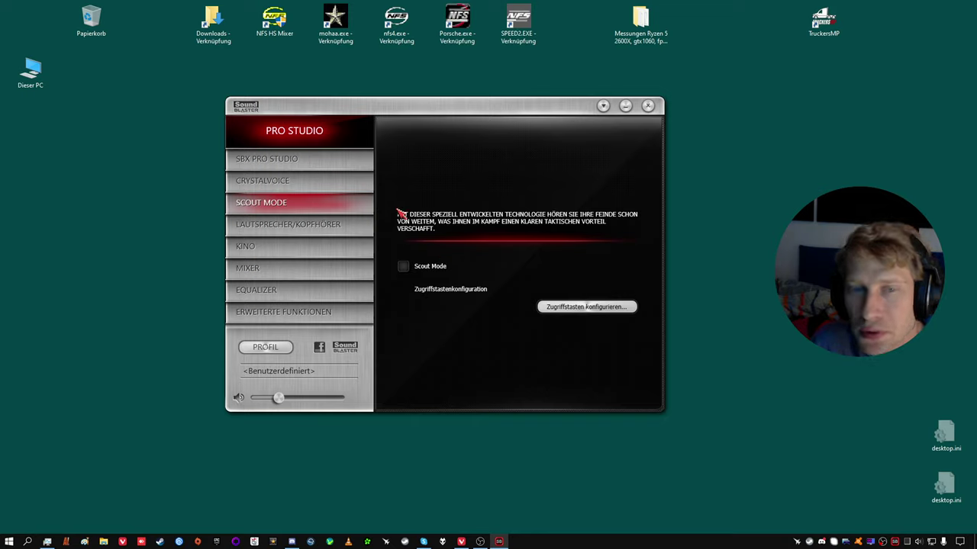
Review the Lautsprecher/Kopfhörer settings and the configuration choice in the Creative speaker setup tool.
click(304, 225)
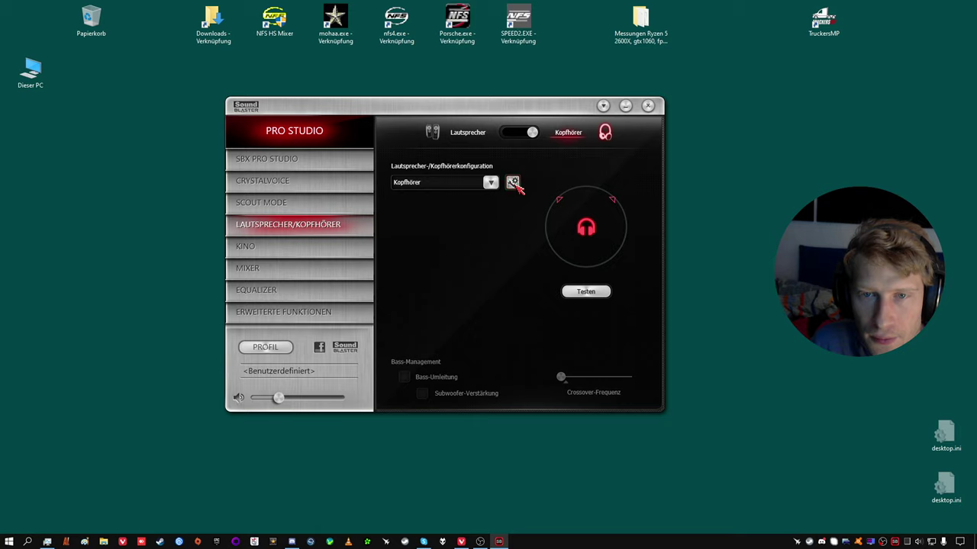
click(513, 183)
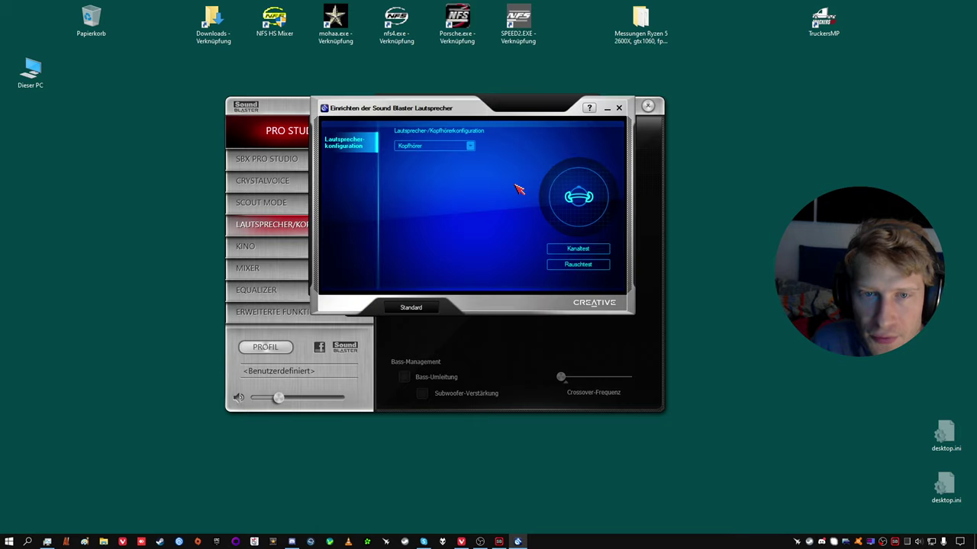
click(470, 146)
click(511, 144)
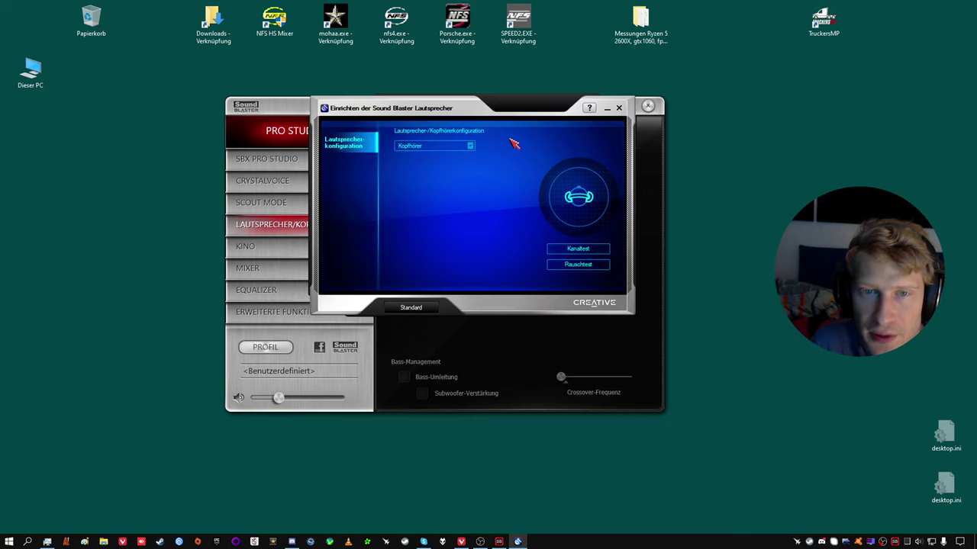
click(619, 107)
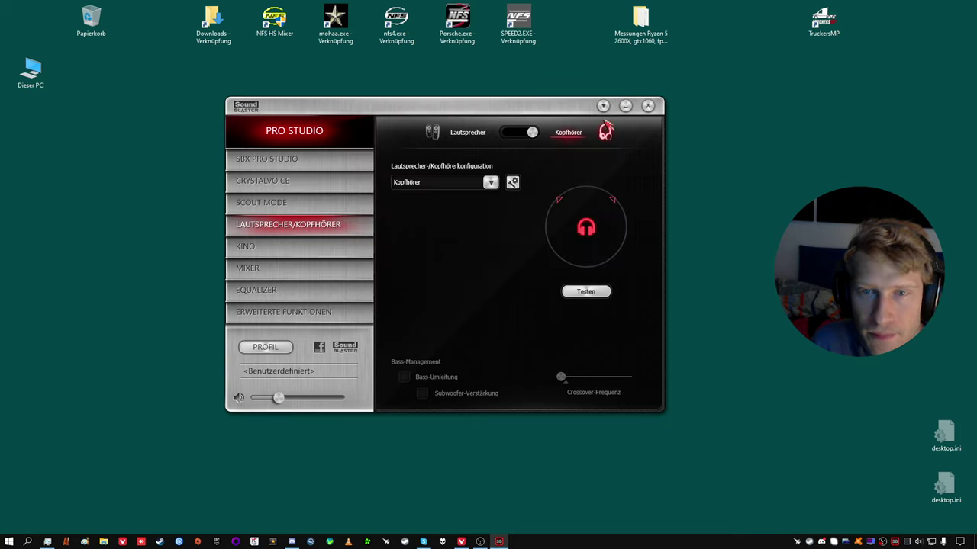
Open the Windows playback devices and play a test sound on the Sound Blaster Z speakers.
right_click(917, 542)
click(896, 462)
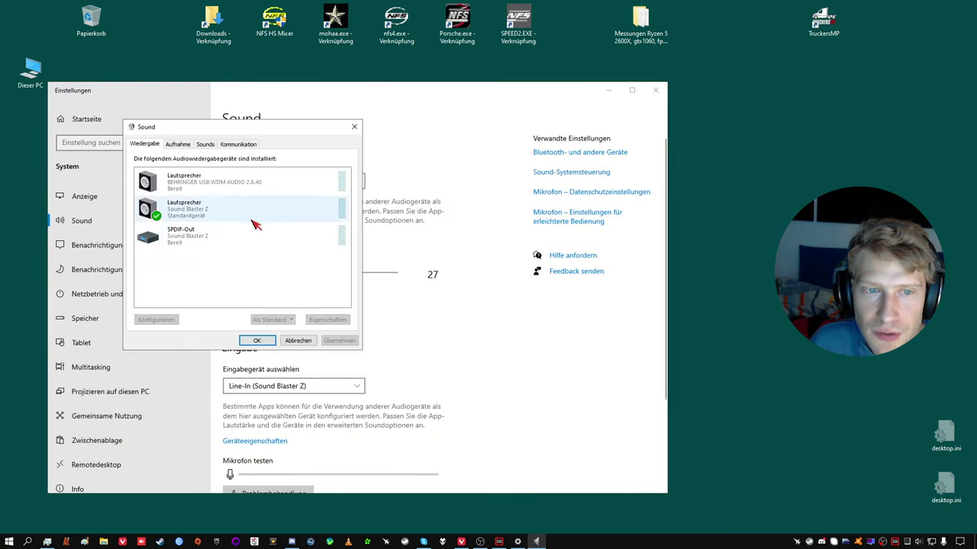
double_click(256, 221)
click(278, 379)
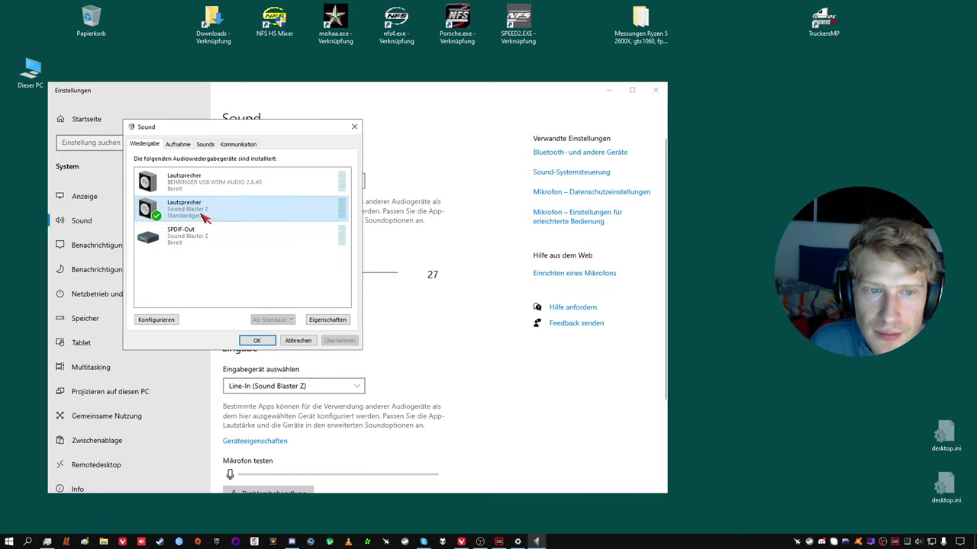
right_click(201, 206)
click(236, 220)
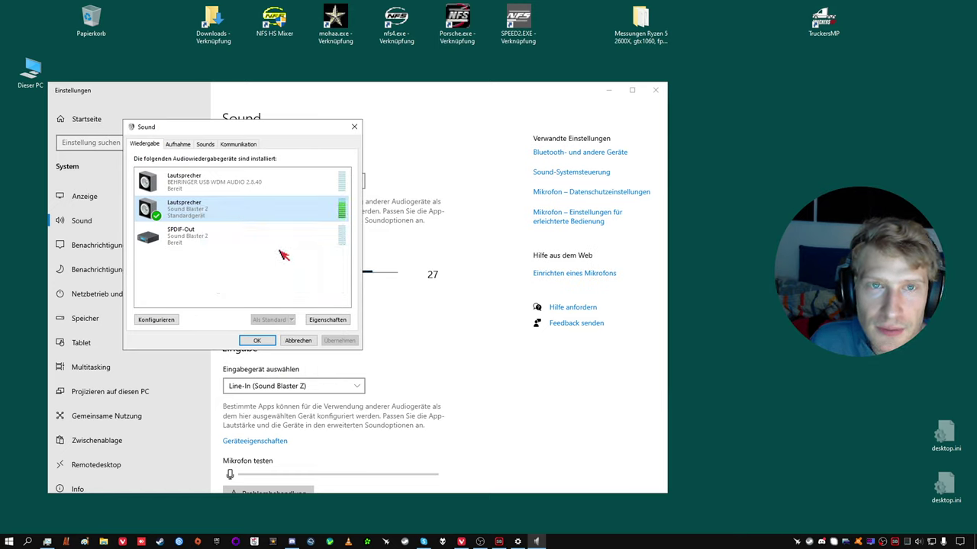
Check the audio channel options in the Sound Blaster Z speaker setup, cancel it and close the Windows sound settings.
right_click(204, 212)
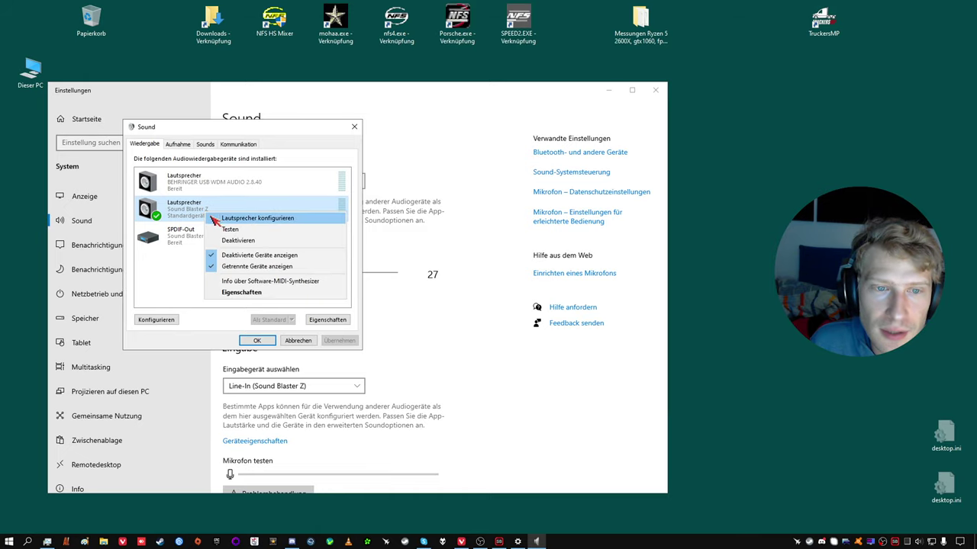
click(262, 221)
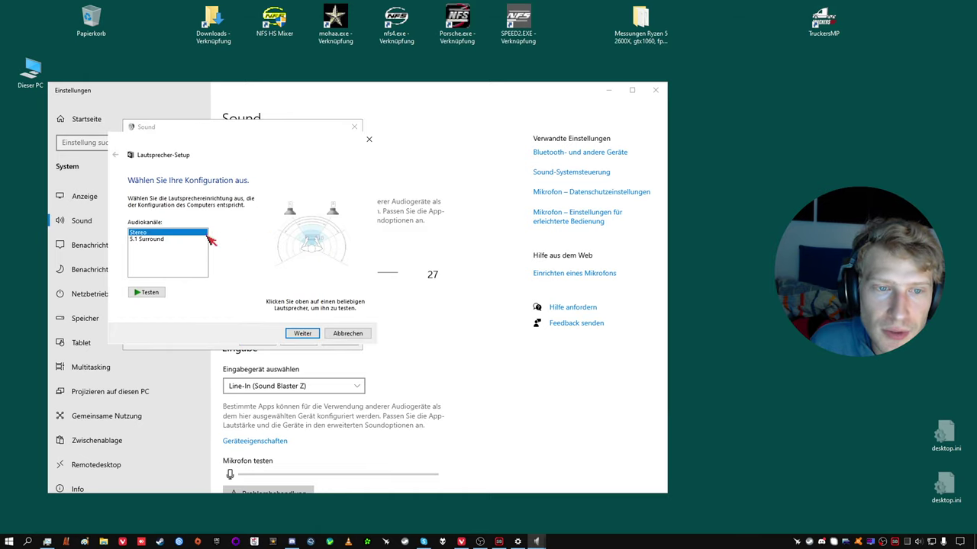
click(333, 341)
click(301, 341)
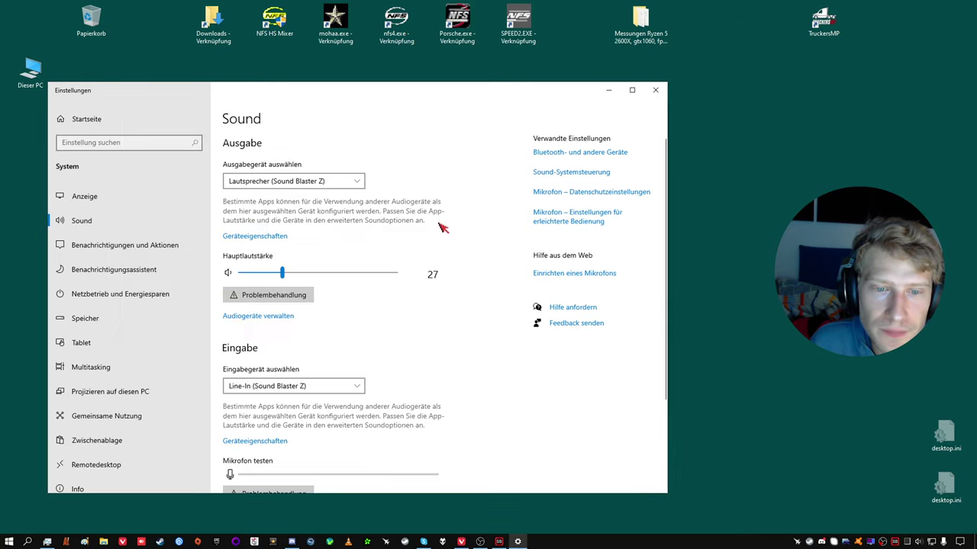
click(654, 90)
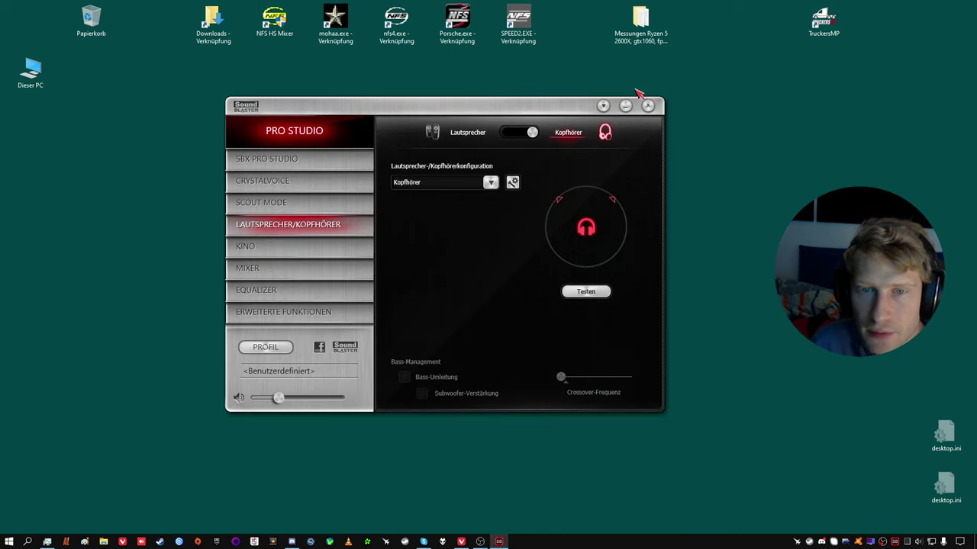
Examine the available speaker/headphone configurations in the Sound Blaster panel, leaving Kopfhörer selected.
click(490, 182)
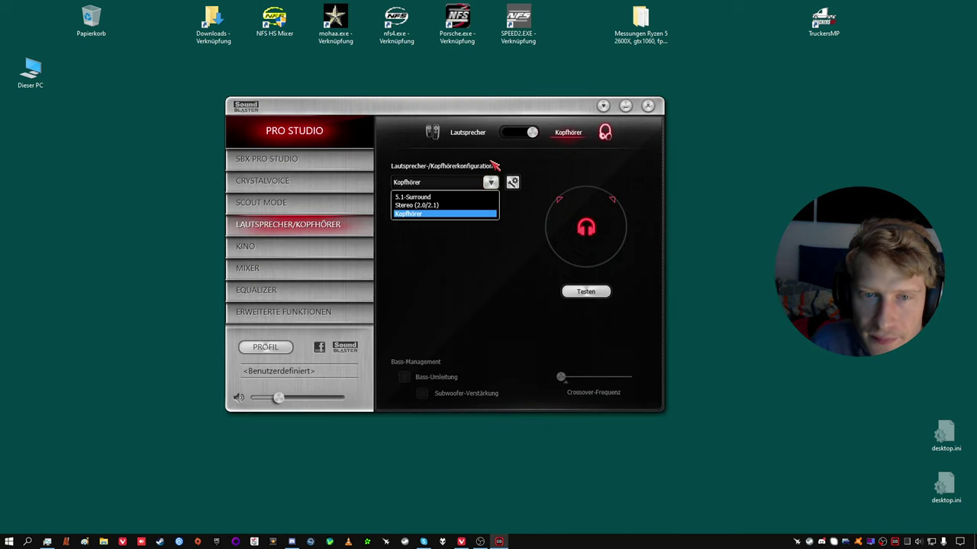
click(425, 288)
click(492, 184)
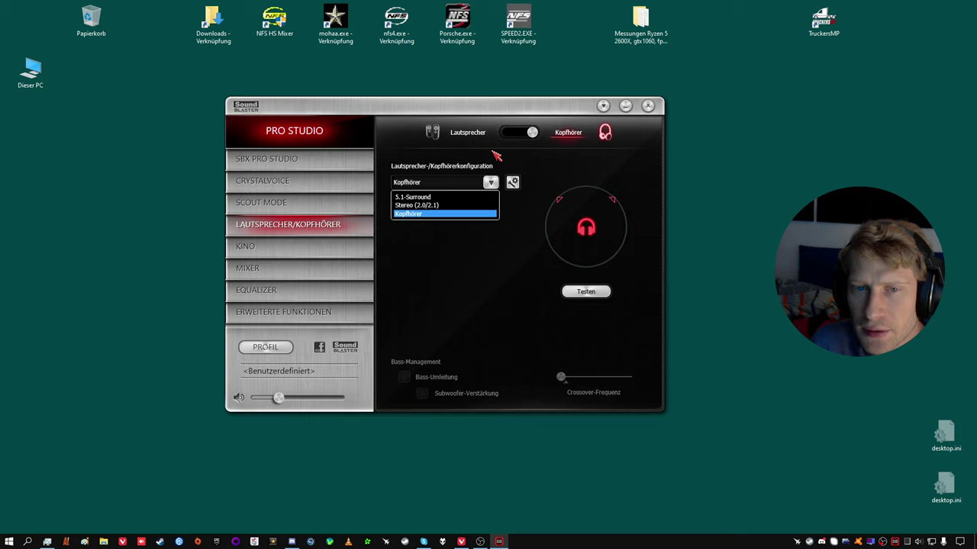
click(496, 155)
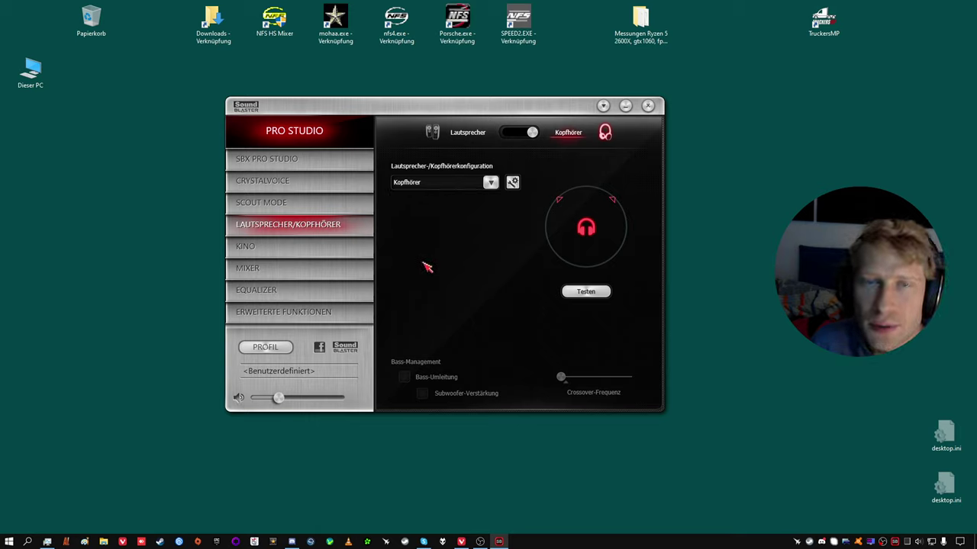
Review the Kino encoder options and the Mixer's playback and recording settings in the Sound Blaster panel.
mouse_move(406, 114)
mouse_down()
mouse_move(321, 94)
mouse_move(405, 122)
mouse_move(397, 118)
mouse_up()
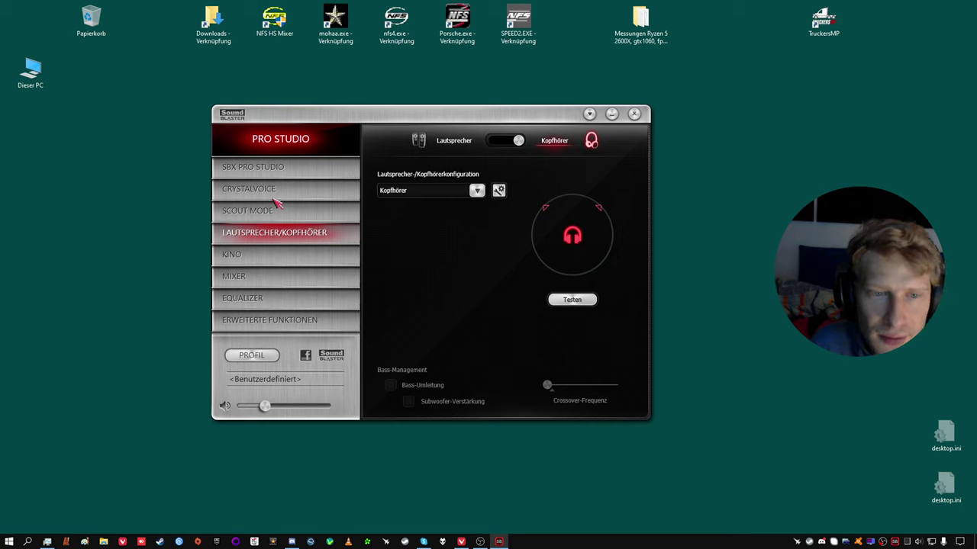
click(328, 261)
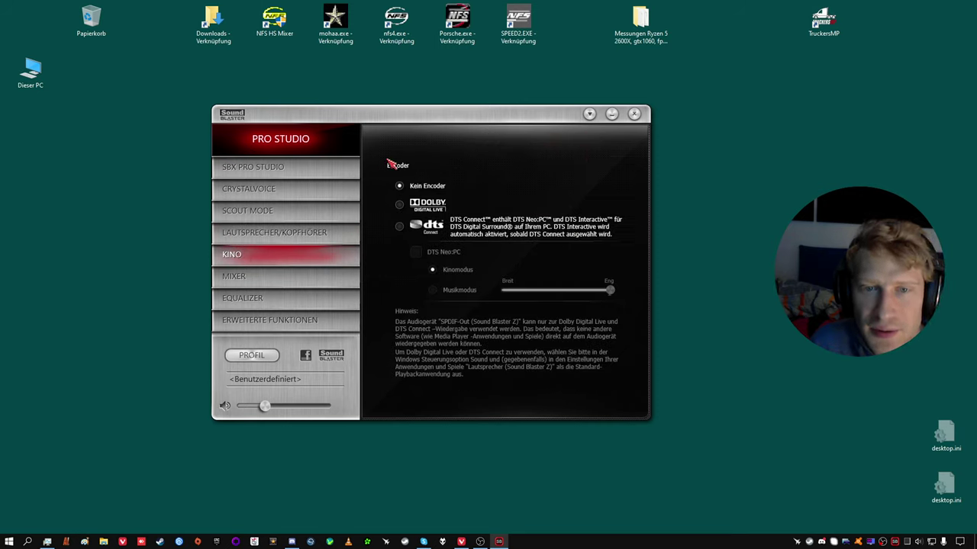
click(282, 282)
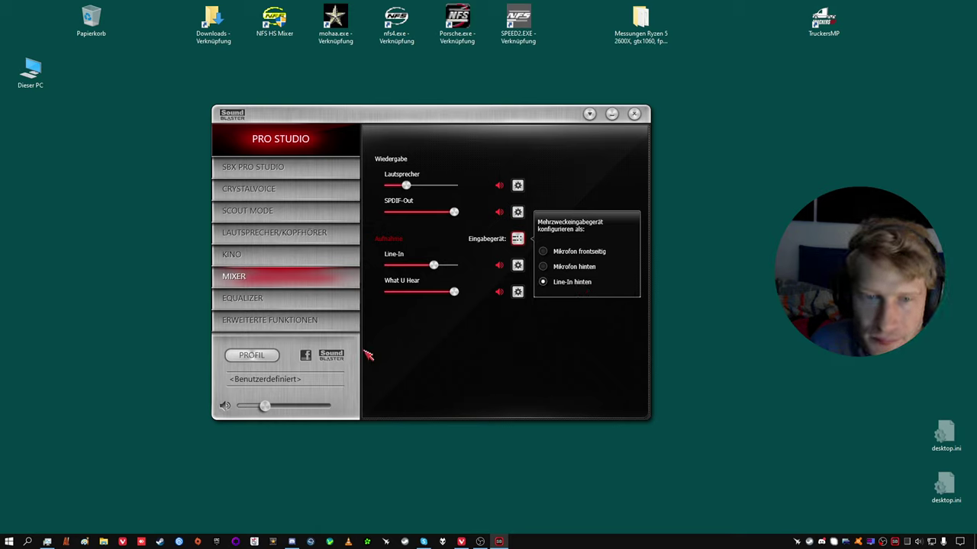
mouse_move(435, 266)
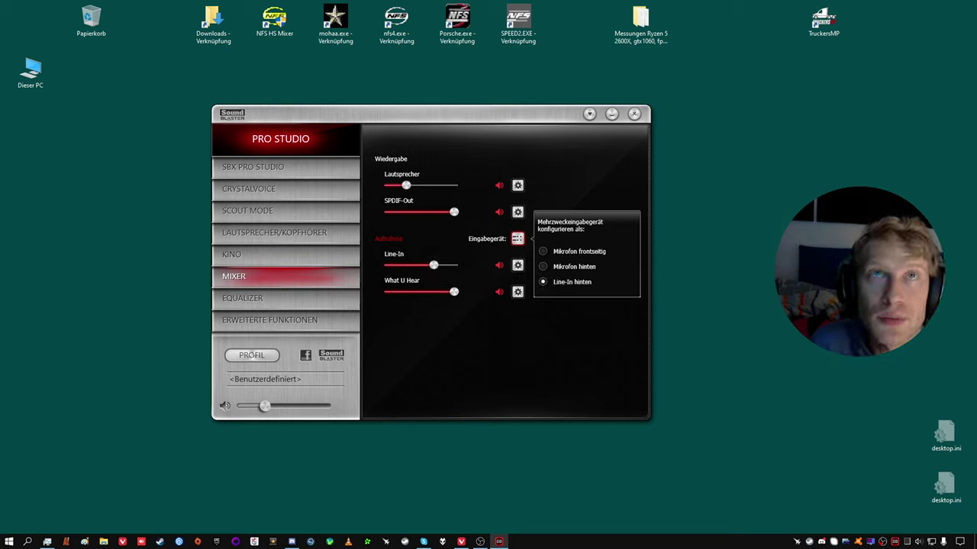
Switch to OBS Studio to check its audio mixer and the Windows speaker volume, and return to the Sound Blaster panel.
key(alt+Tab)
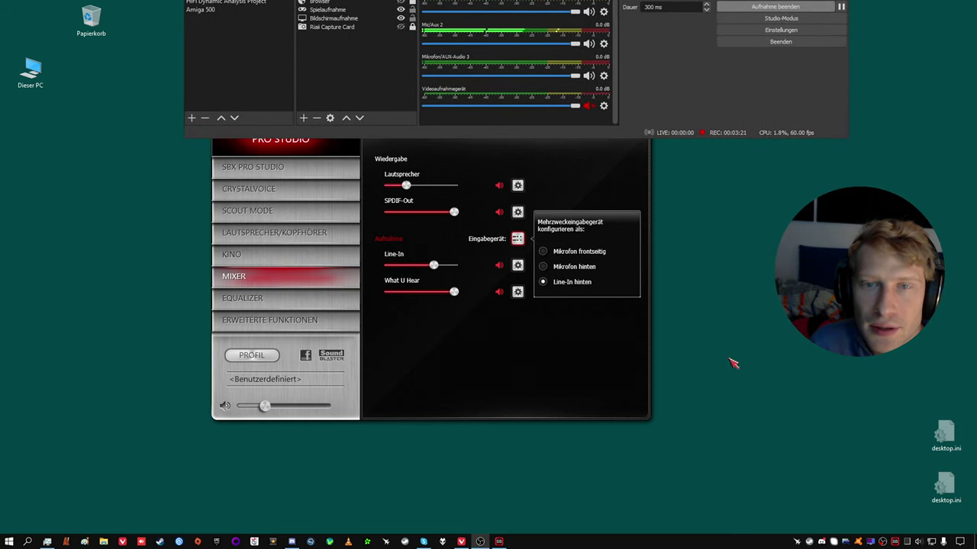
click(915, 543)
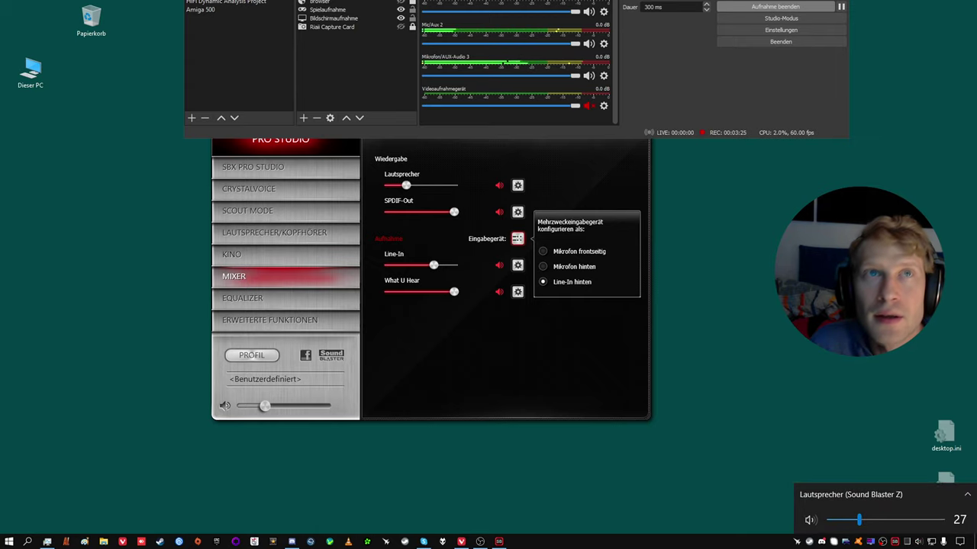
click(480, 542)
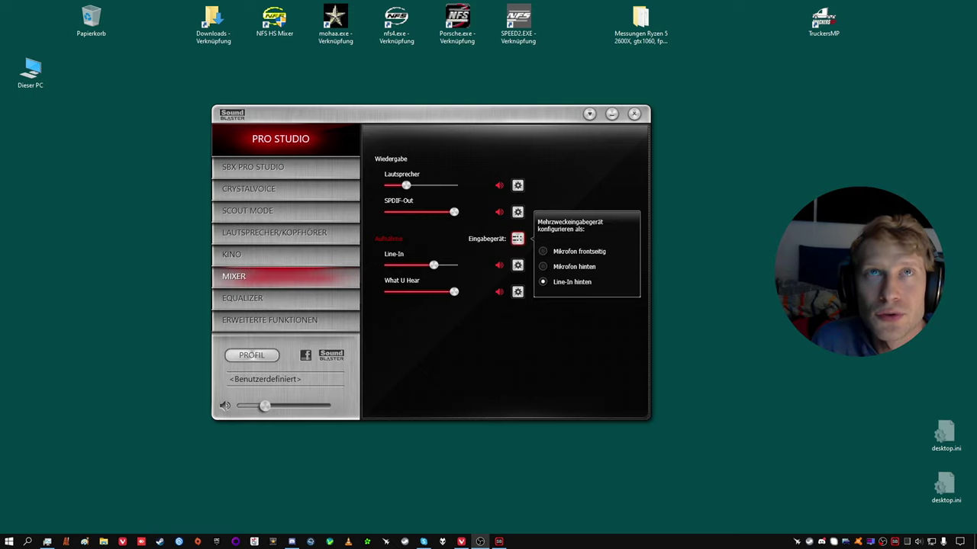
key(alt+Tab)
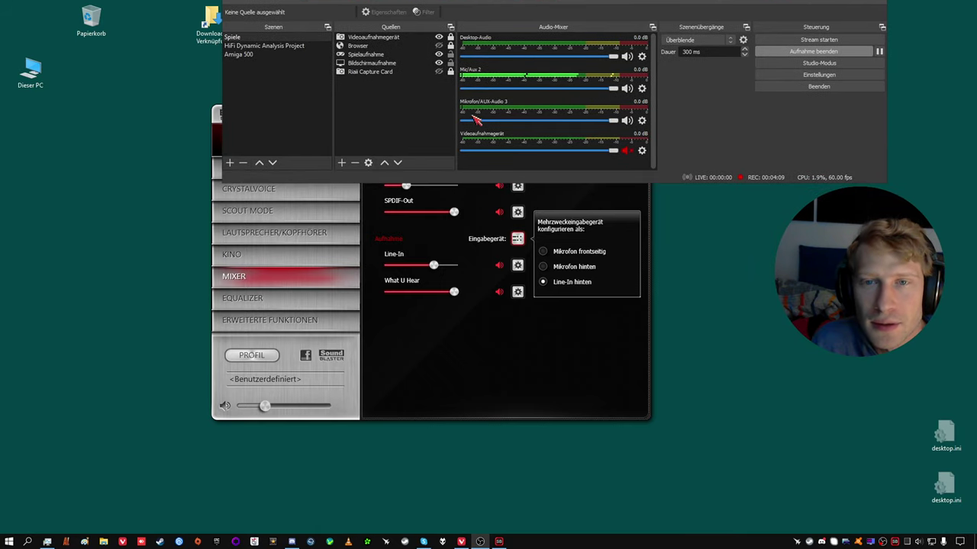
key(super+Down)
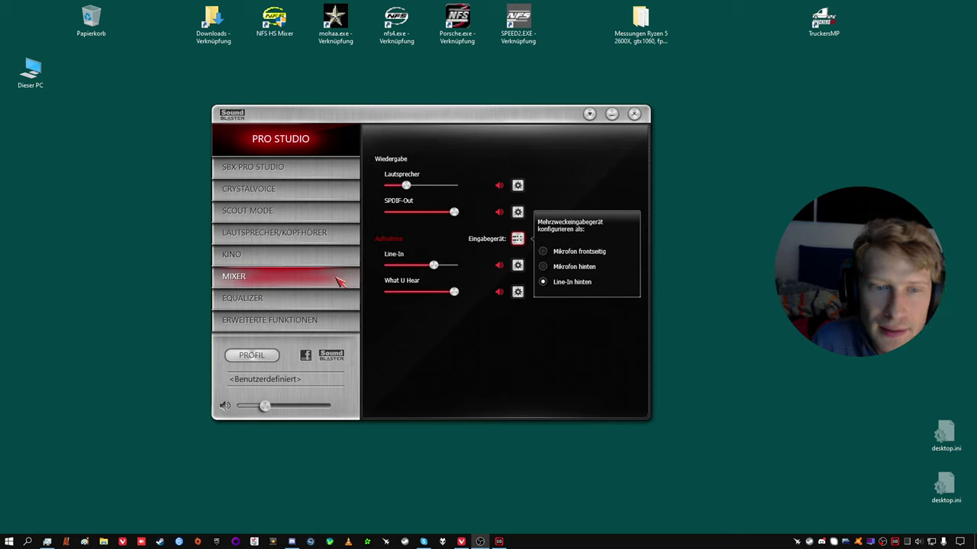
Review the Equalizer page and enable "Stereomix über Digitalausgang wiedergeben" under Erweiterte Funktionen.
click(326, 298)
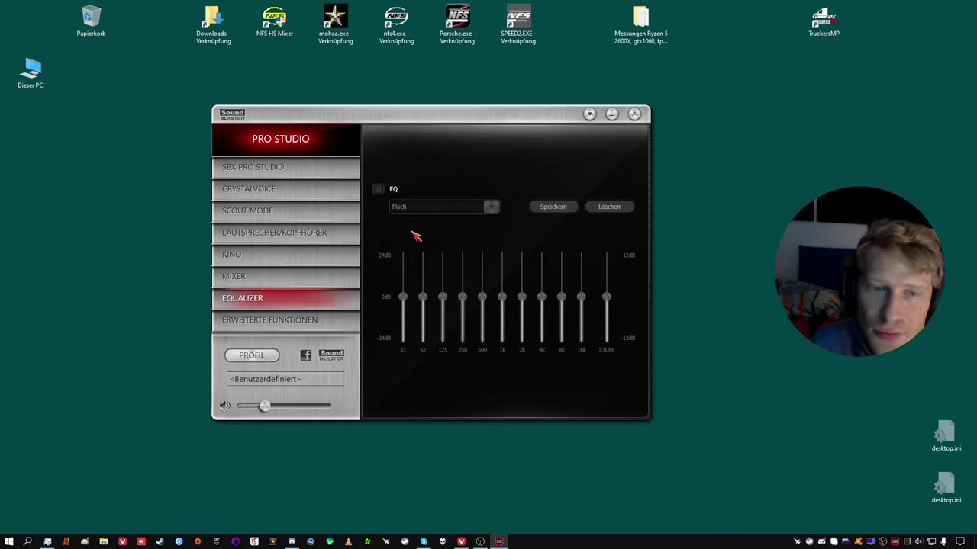
click(302, 322)
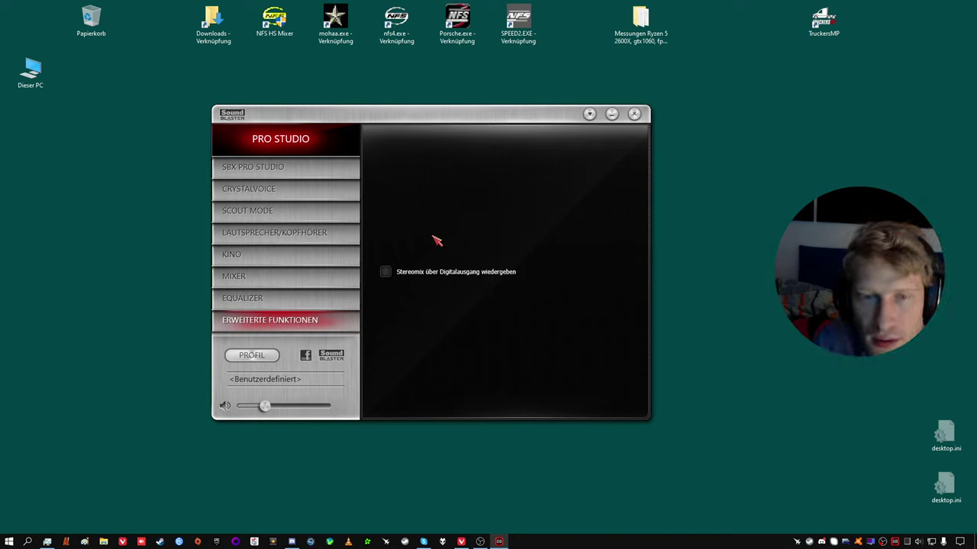
click(432, 273)
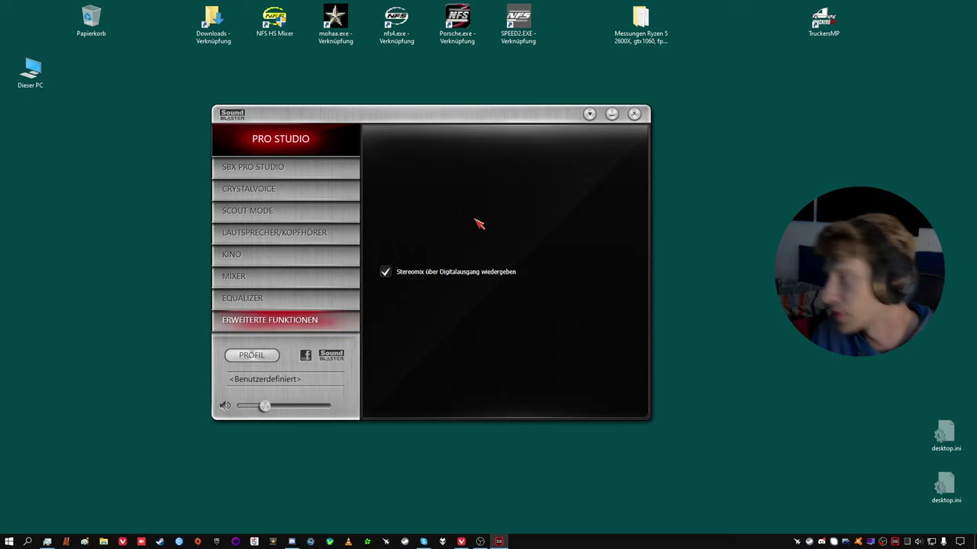
Return to the SBX Pro Studio page, close the Sound Blaster panel and end its background program.
click(287, 174)
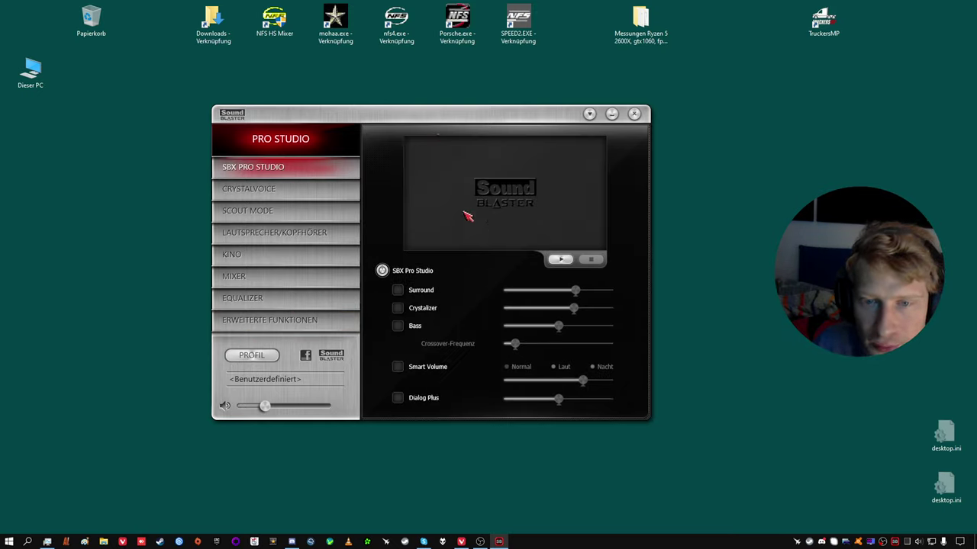
click(635, 114)
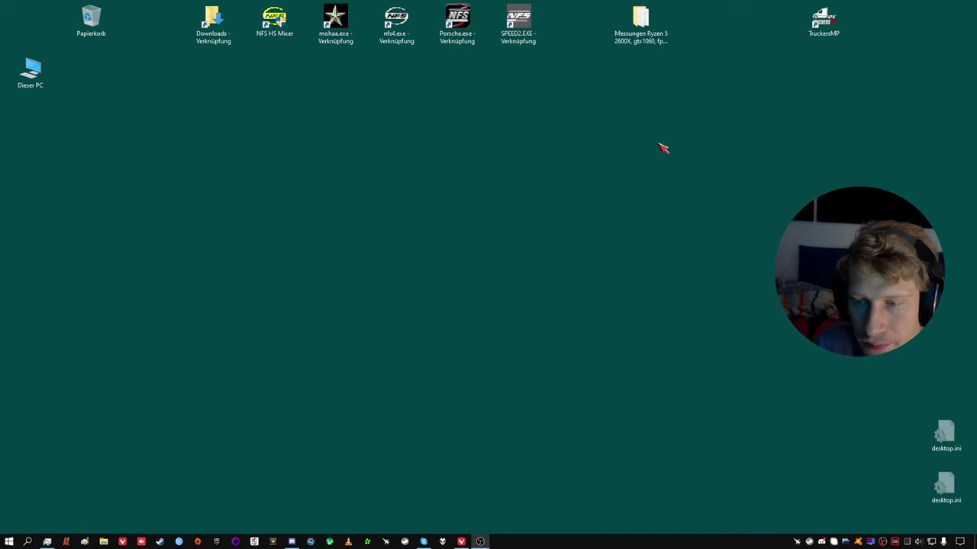
right_click(895, 541)
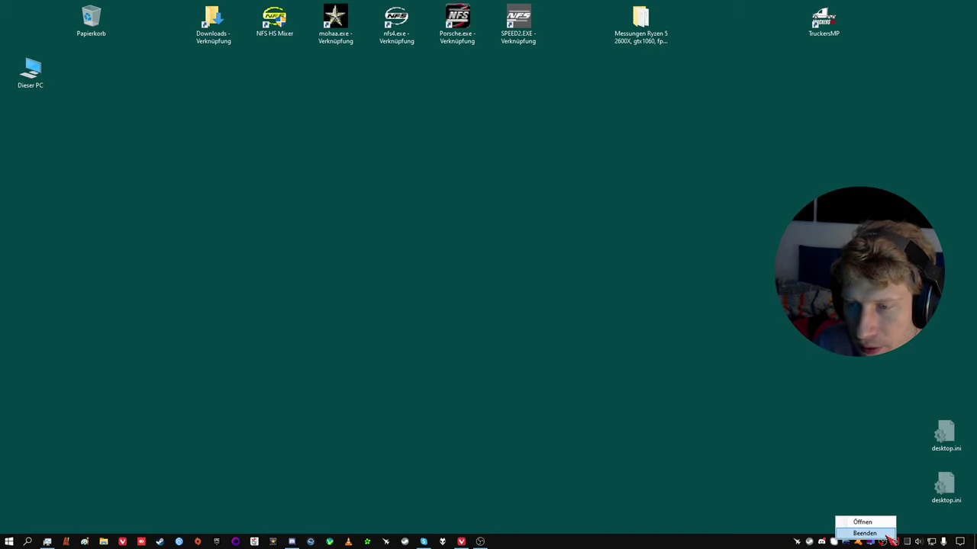
click(885, 533)
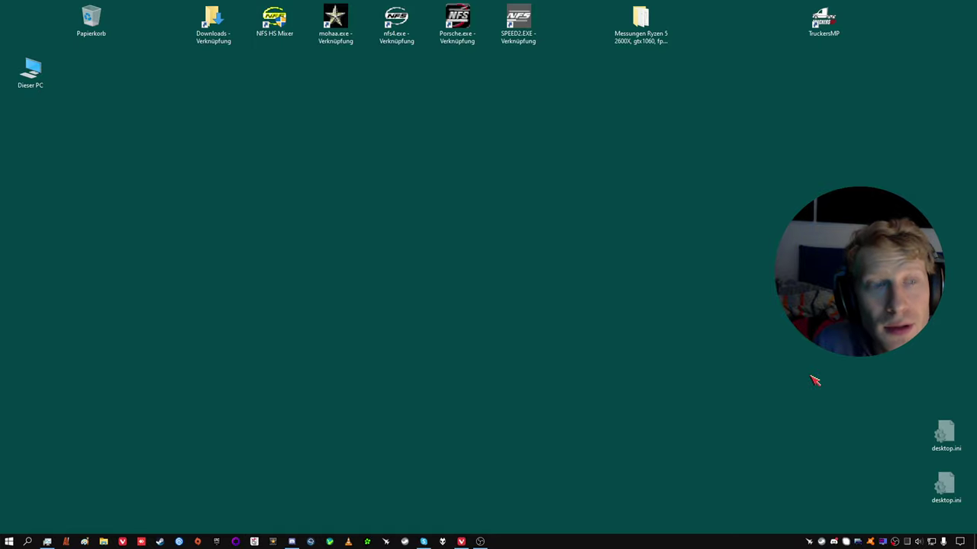
Reopen the Sound Blaster Z-Series Systemsteuerung from the Creative program folder and check its start-with-Windows option.
click(9, 541)
scroll(73, 431, down, 3)
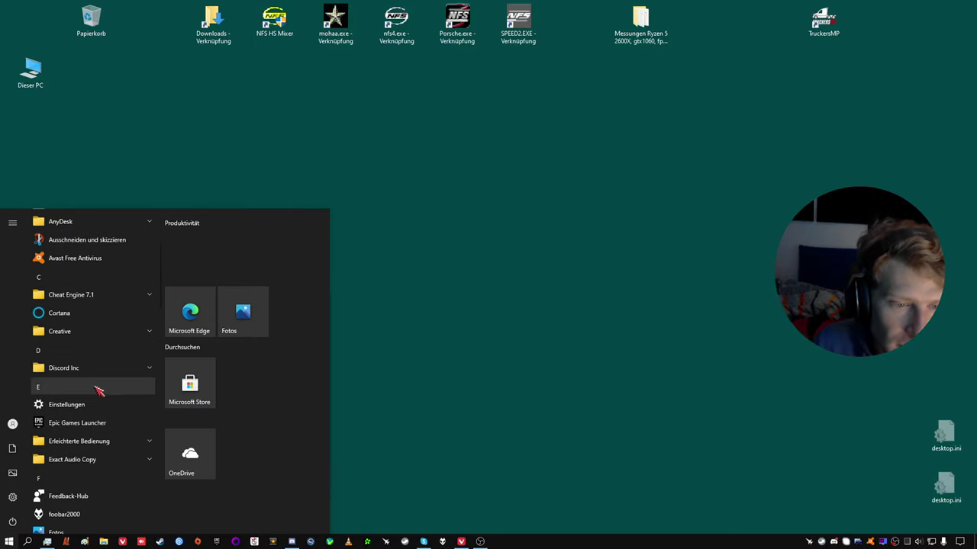
scroll(96, 392, down, 2)
scroll(100, 405, up, 3)
click(90, 381)
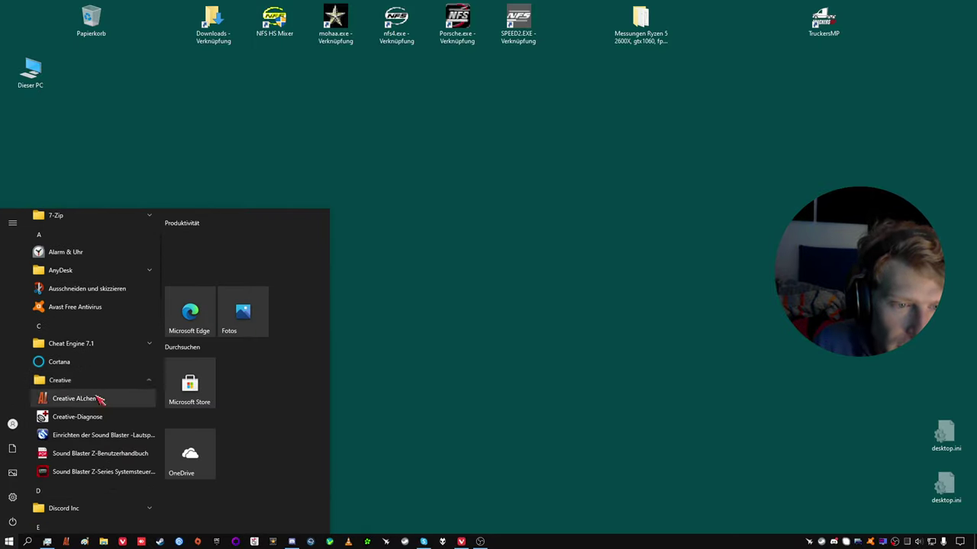
click(106, 471)
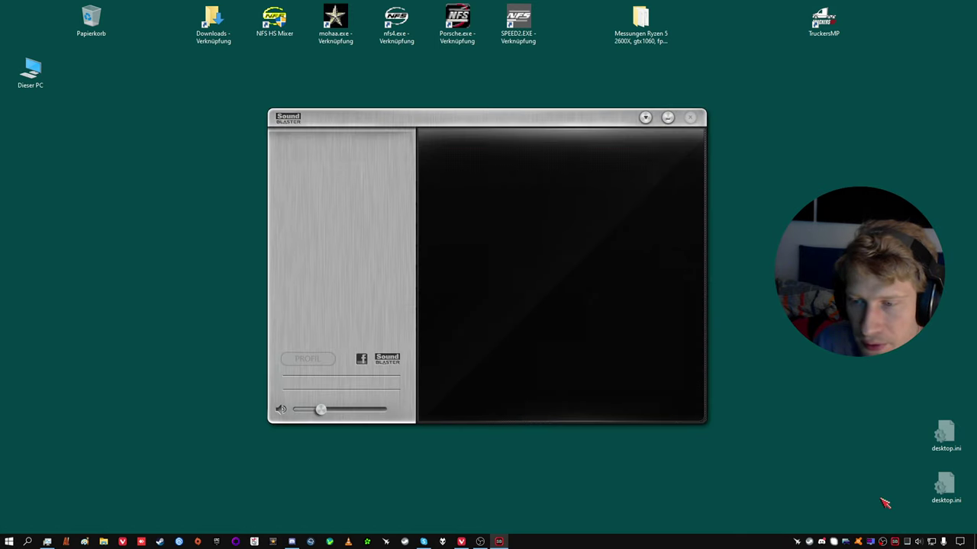
click(646, 121)
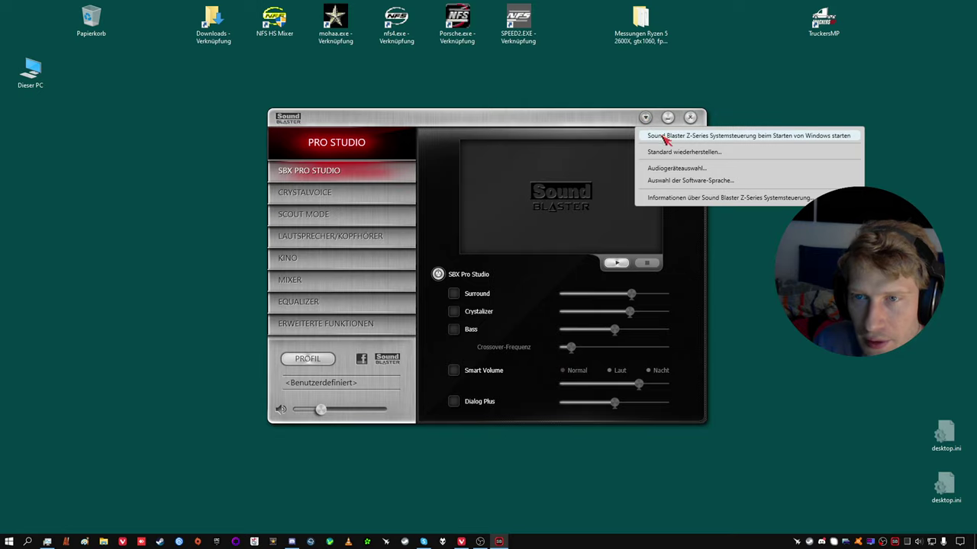
click(601, 122)
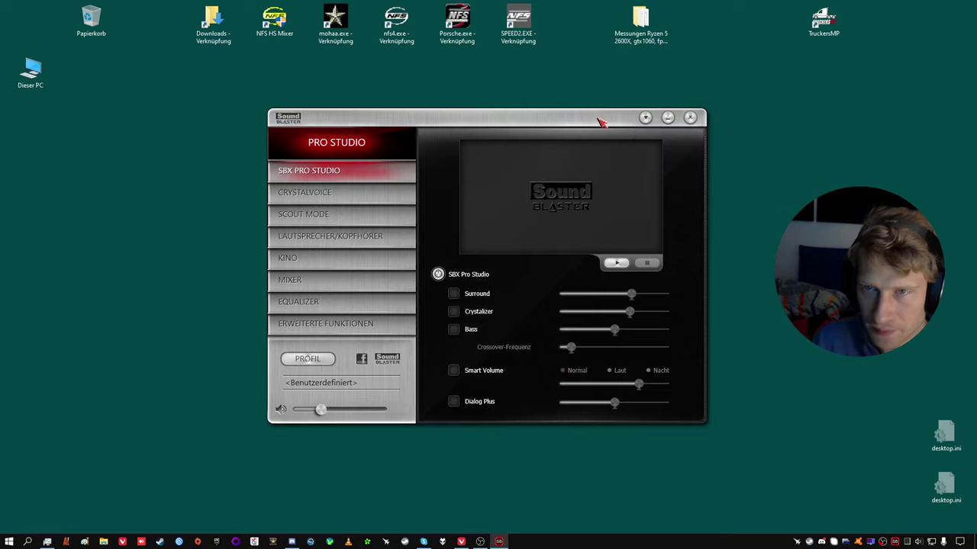
Close the reopened Sound Blaster control panel and quit it completely.
click(691, 117)
right_click(908, 539)
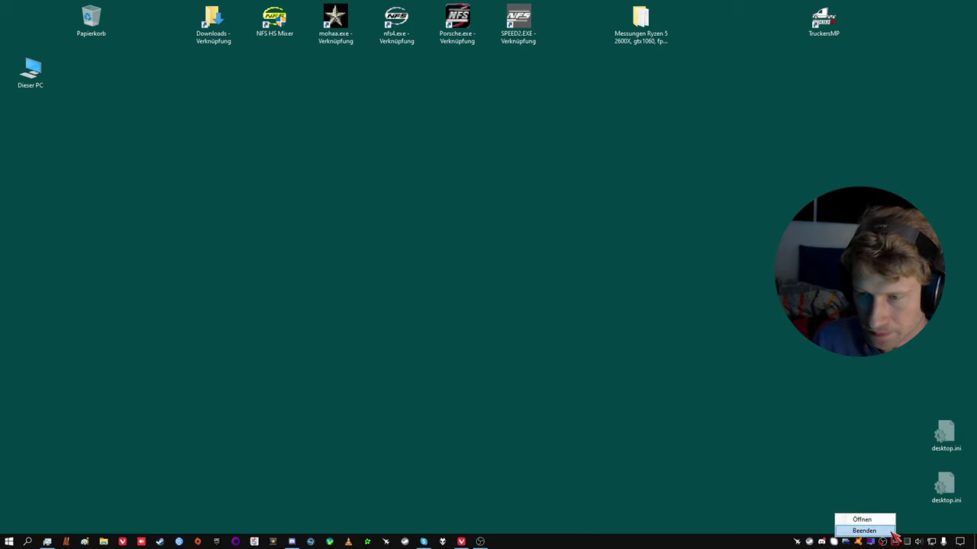
click(870, 528)
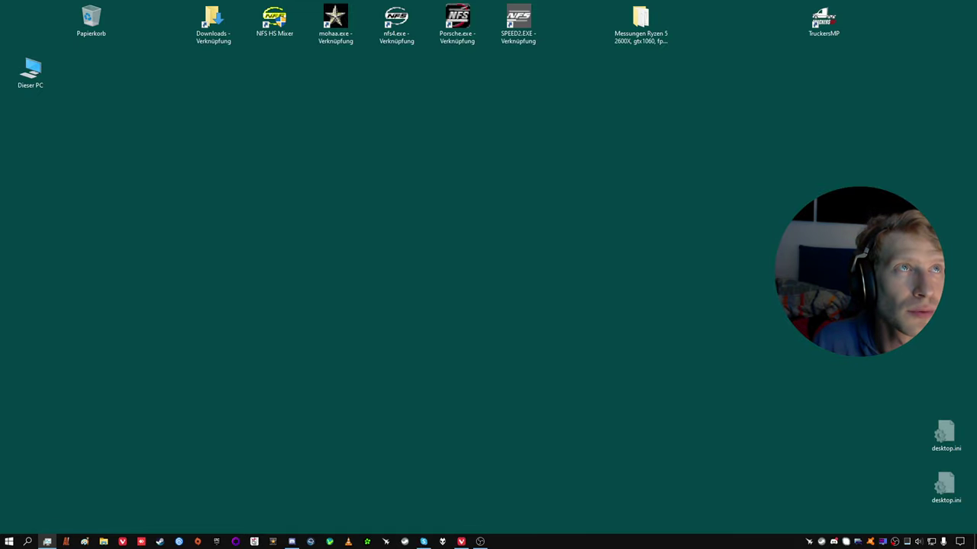
Open the Task Manager and check the autostart entries for Sound Blaster Control Panel and Creative UpdReg.
key(ctrl+shift+Escape)
drag(195, 4, 163, 28)
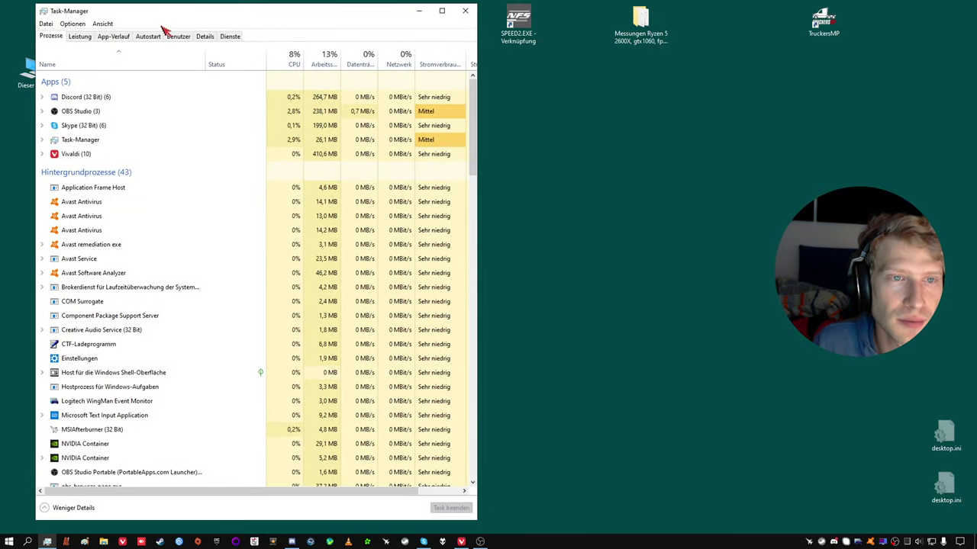
click(156, 36)
click(169, 150)
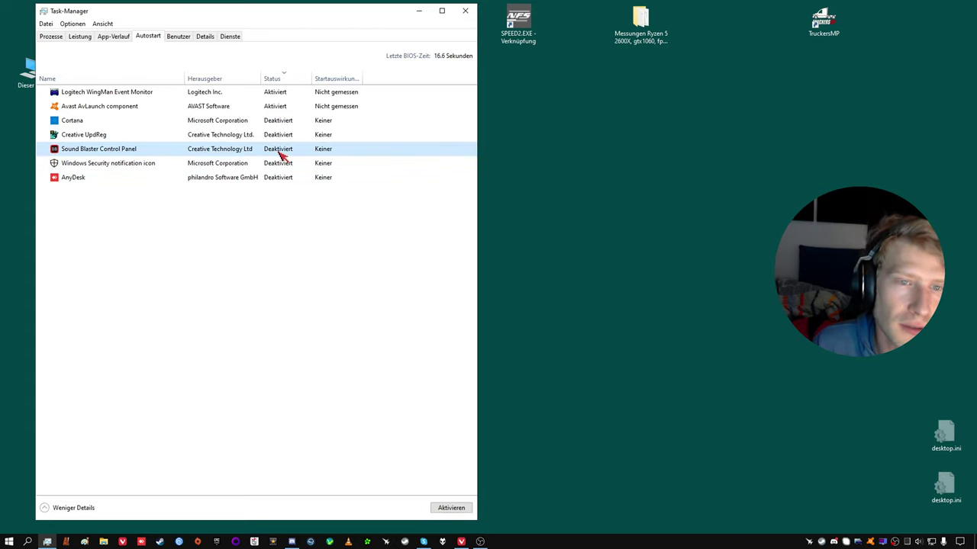
click(119, 138)
right_click(118, 138)
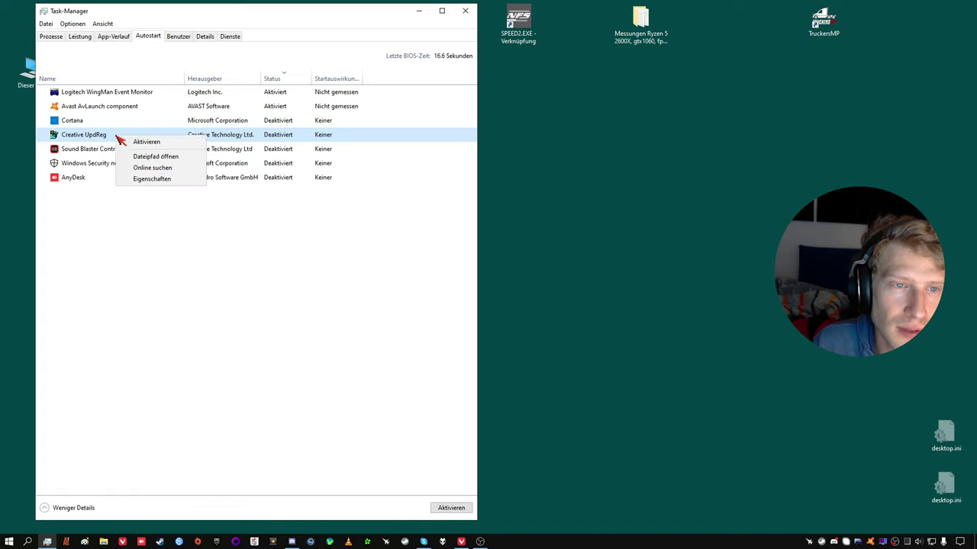
click(151, 294)
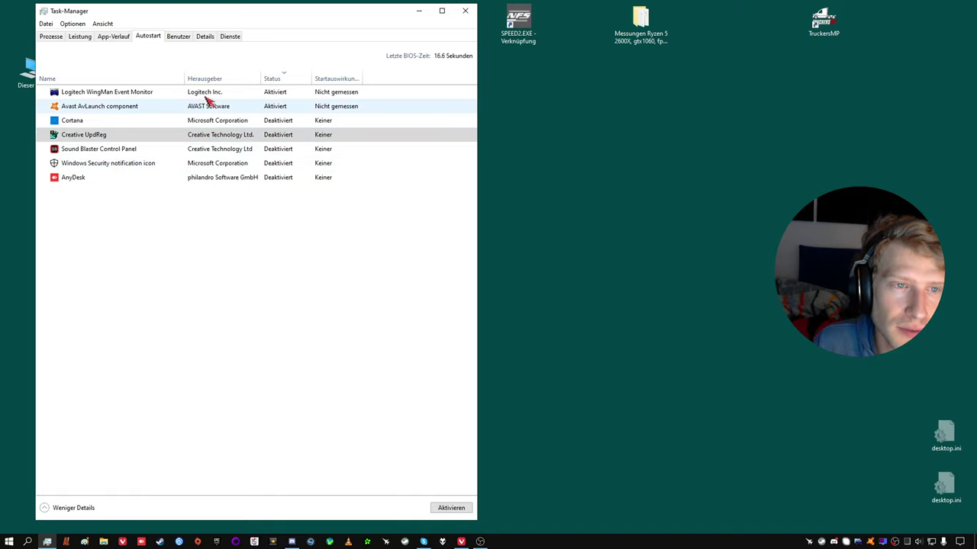
Go through the autostart entries for Logitech, Avast, Cortana, Windows Security and AnyDesk, and view the CPU performance overview.
click(142, 92)
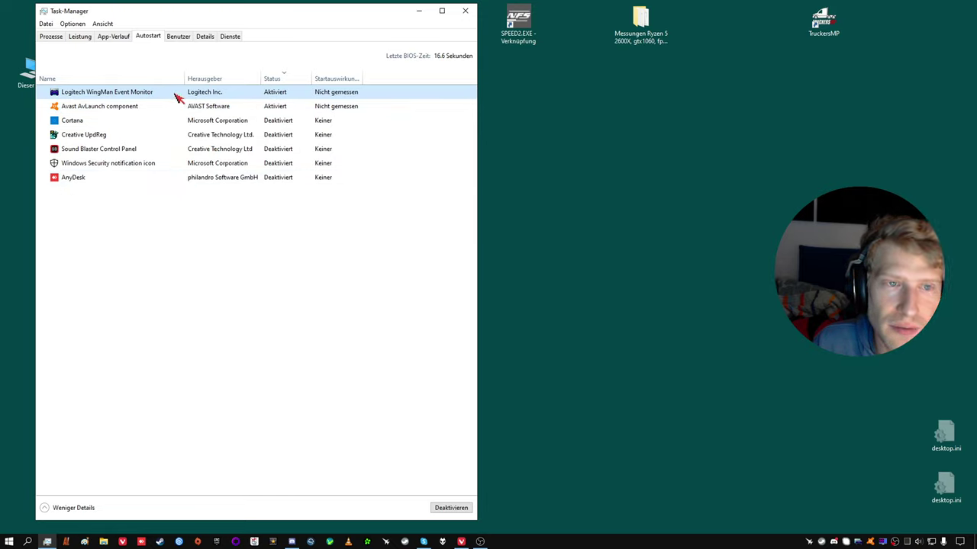
click(152, 106)
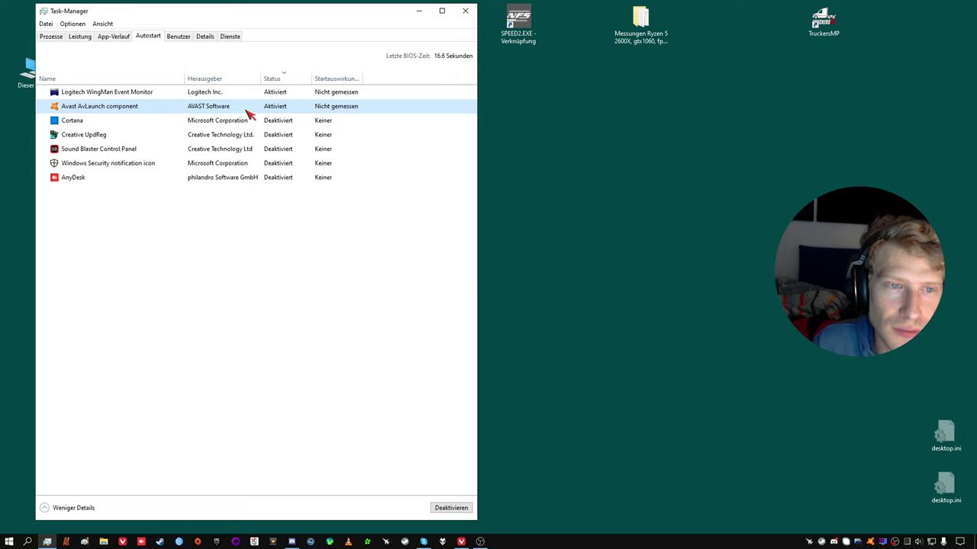
click(169, 122)
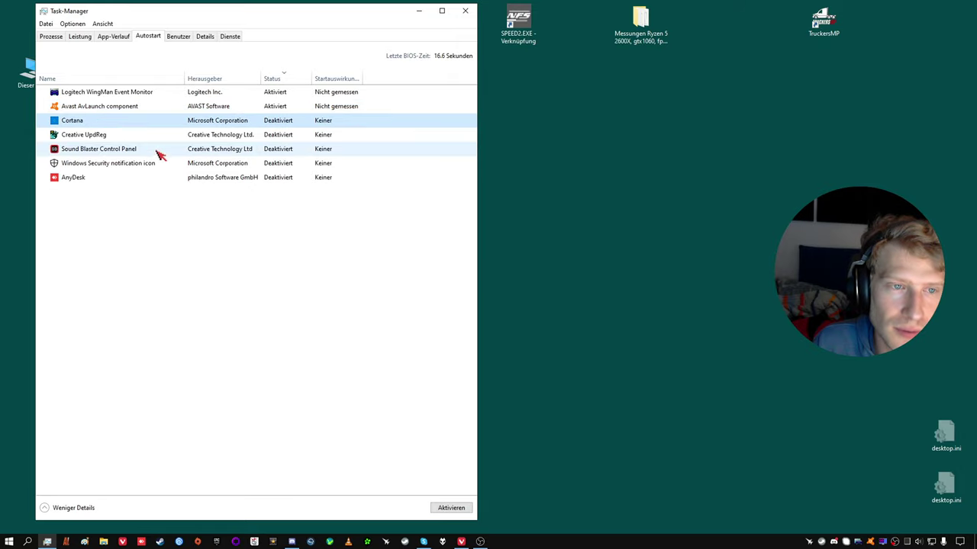
click(145, 168)
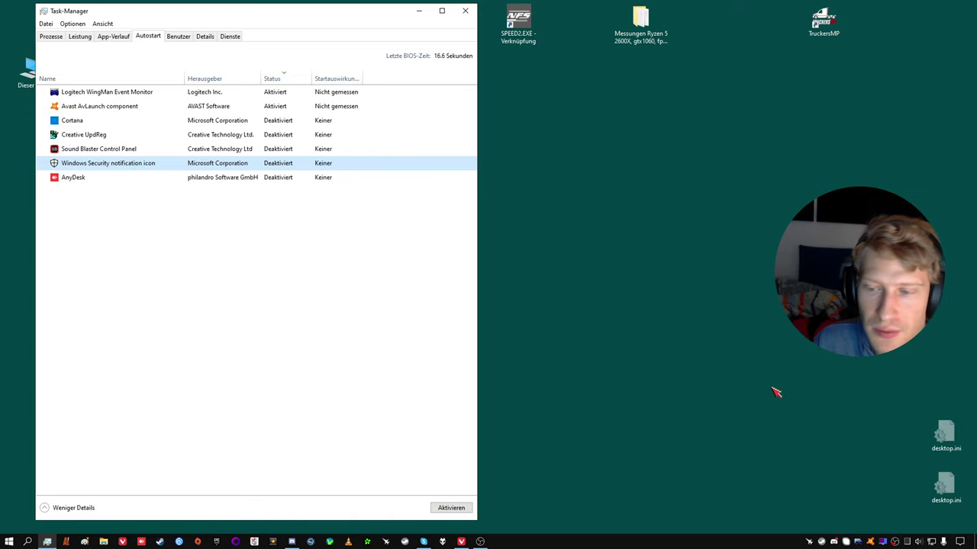
click(124, 182)
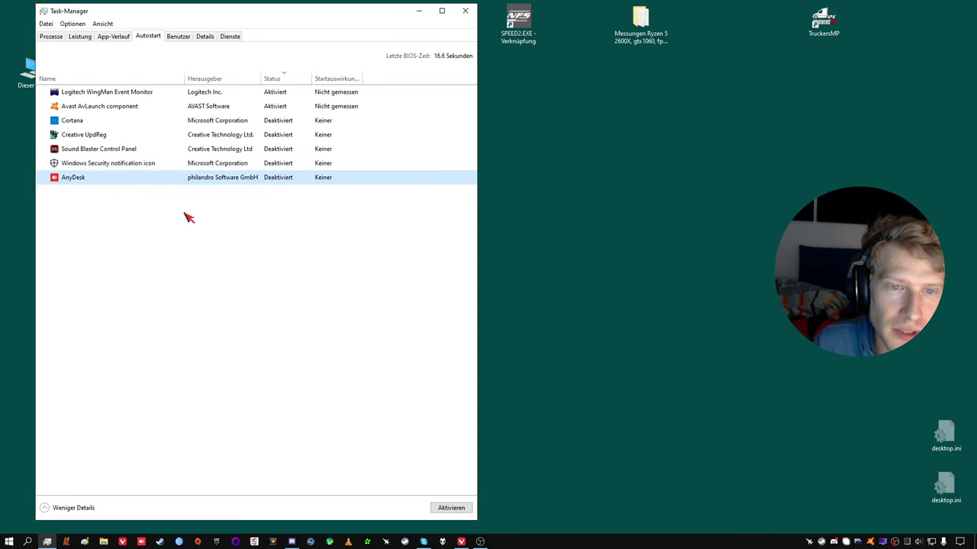
click(81, 36)
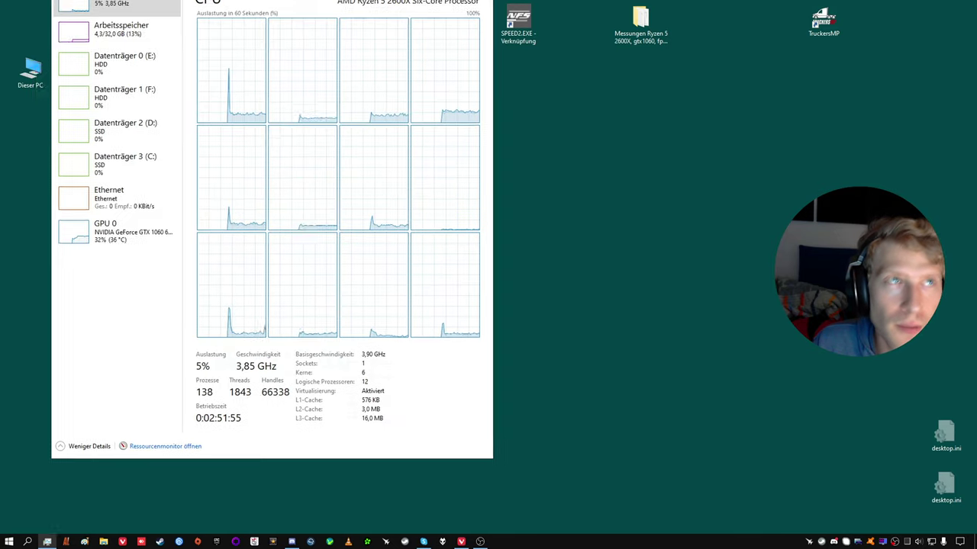